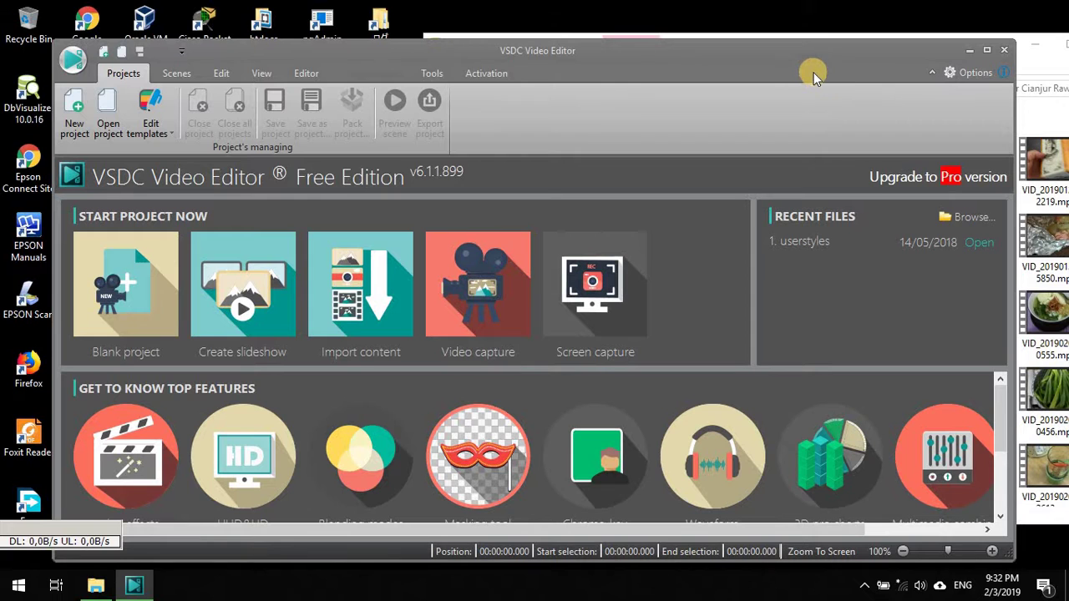
Step: Create a blank project with the HD 1280x720 resolution and 25 fps frame rate settings
left_click_drag(743, 54, 748, 47)
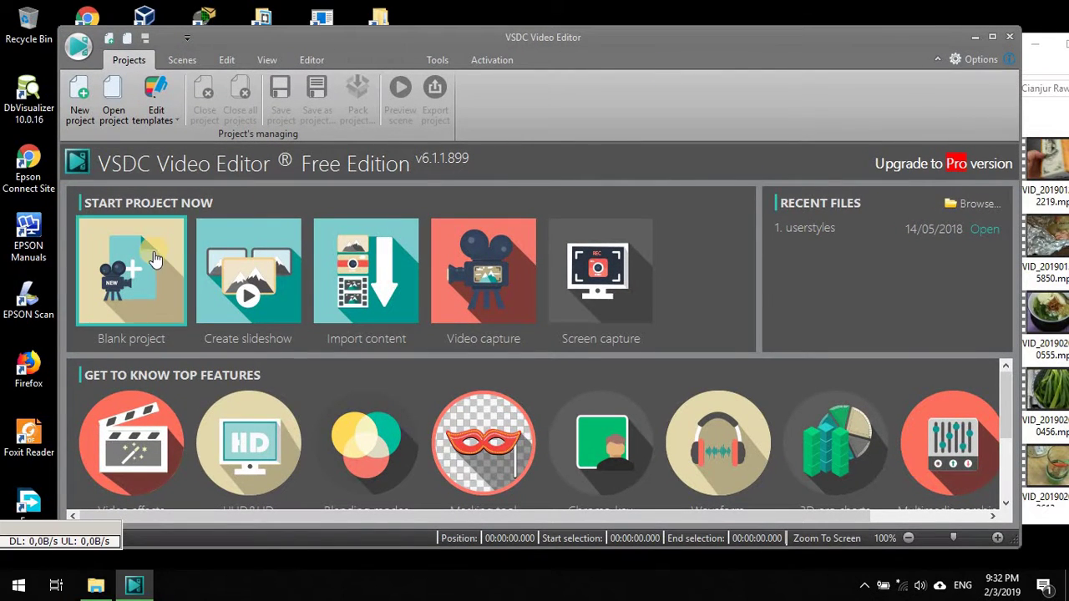
left_click(155, 258)
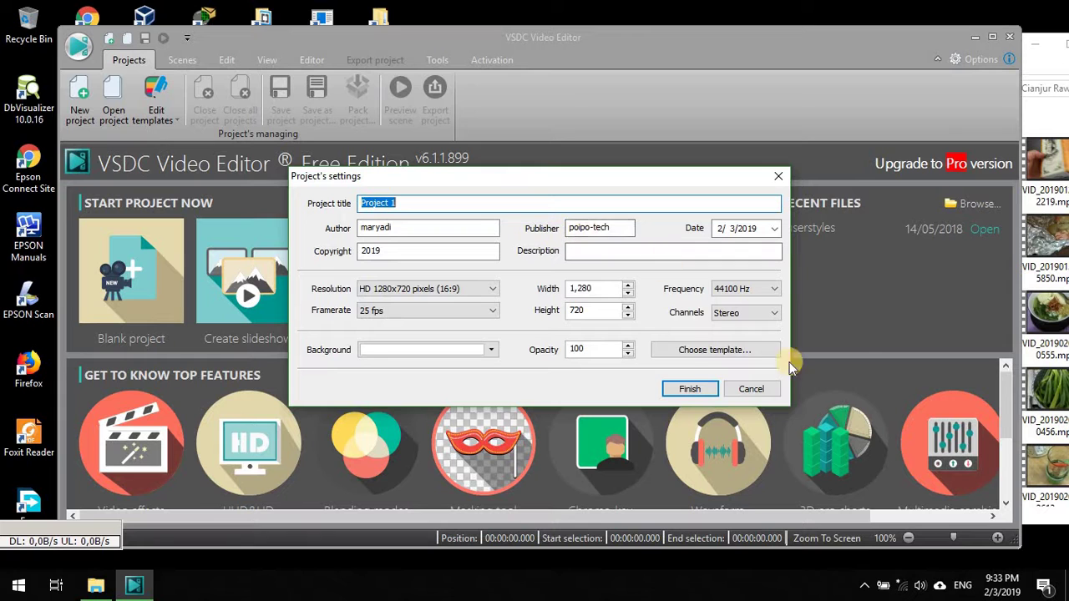
left_click(698, 390)
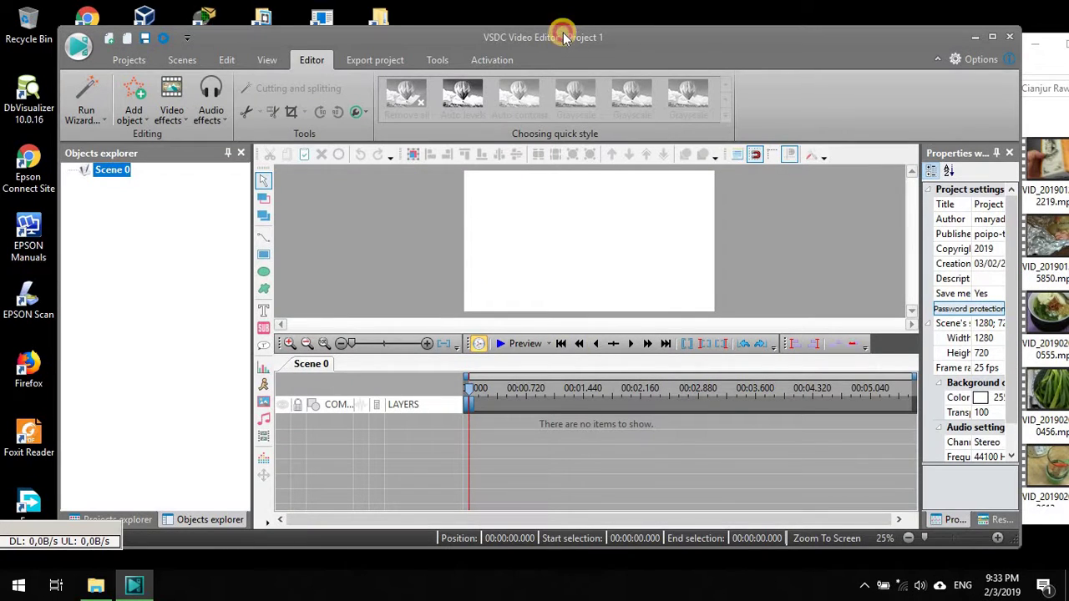
left_click_drag(564, 37, 558, 22)
Step: Import VID_20190122_164116.mp4 and VID_20190124_102219.mp4 from the Bubur Cianjur Raw folder into the scene
left_click(1026, 60)
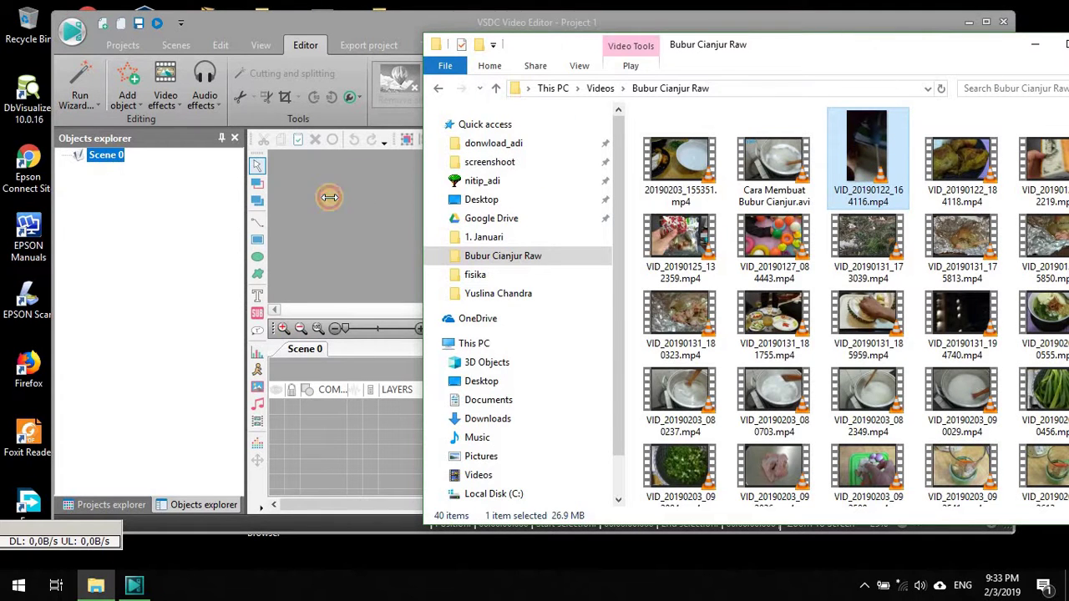
left_click_drag(329, 197, 331, 198)
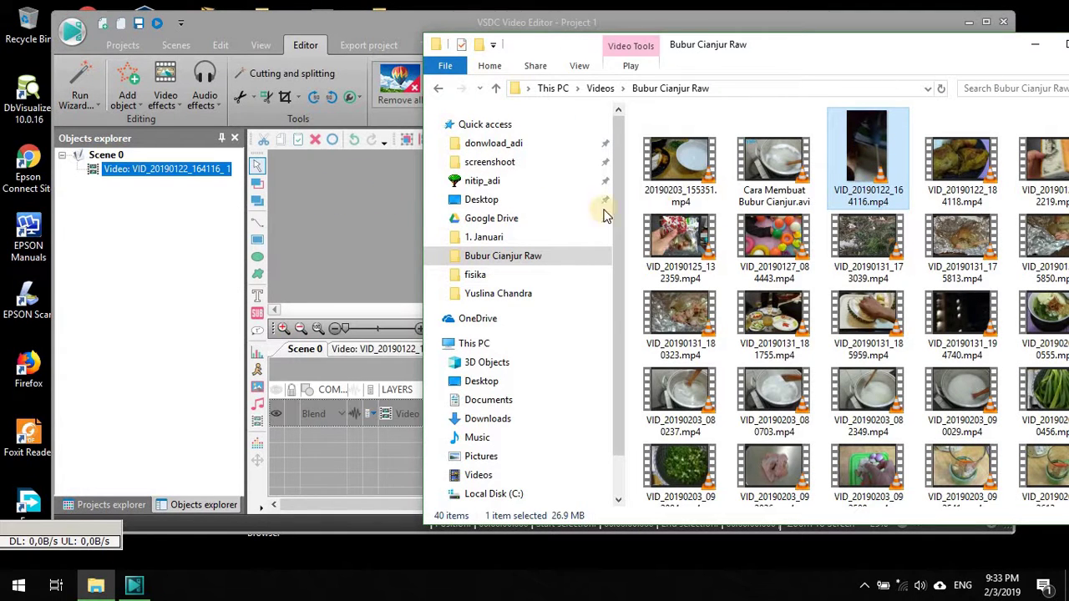
left_click(1040, 171)
left_click_drag(1041, 171, 330, 210)
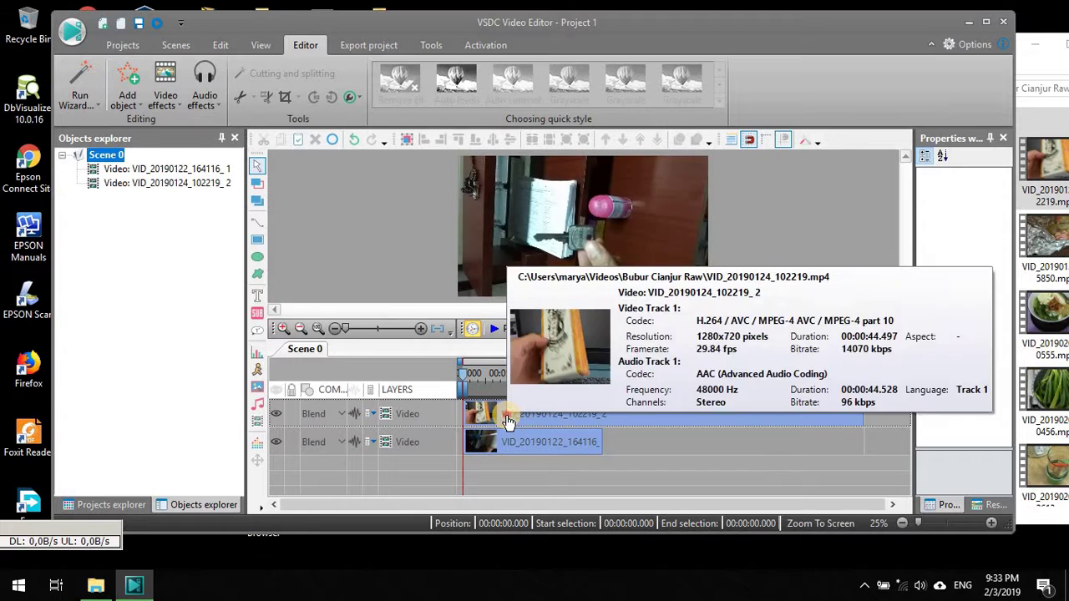
Step: Move the VID_20190124_102219 clip on the timeline so that it starts where the VID_20190122_164116 clip ends
left_click(513, 421)
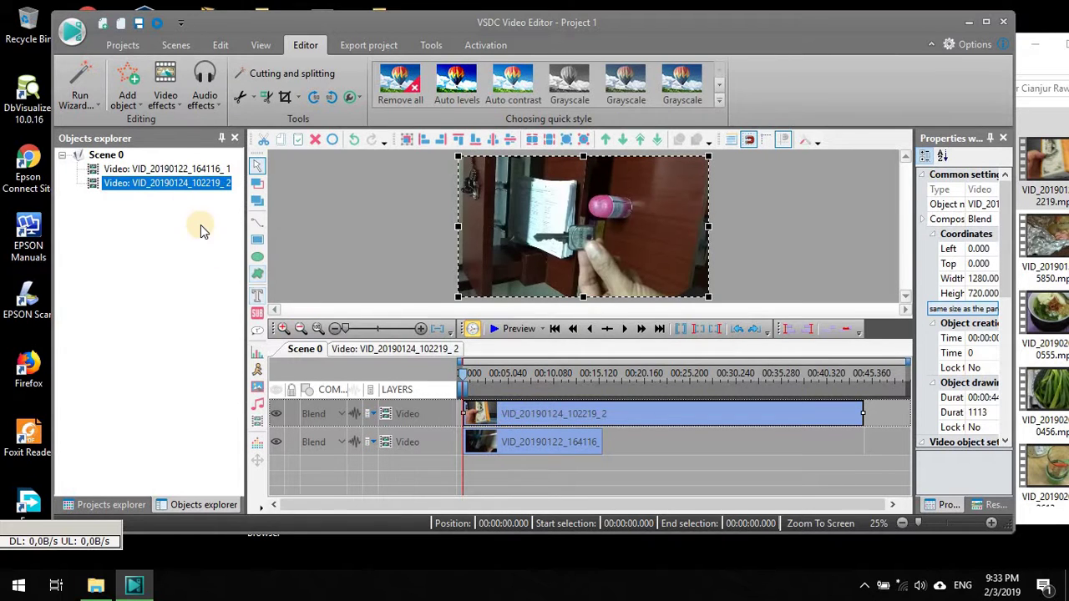
left_click(499, 442)
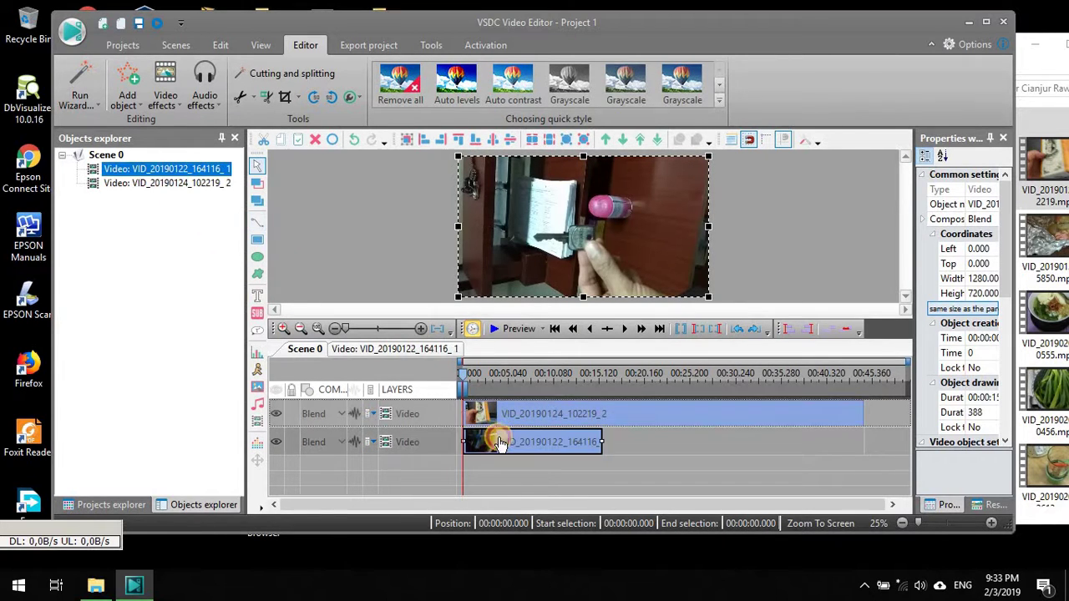
left_click(560, 410)
left_click_drag(631, 410, 671, 406)
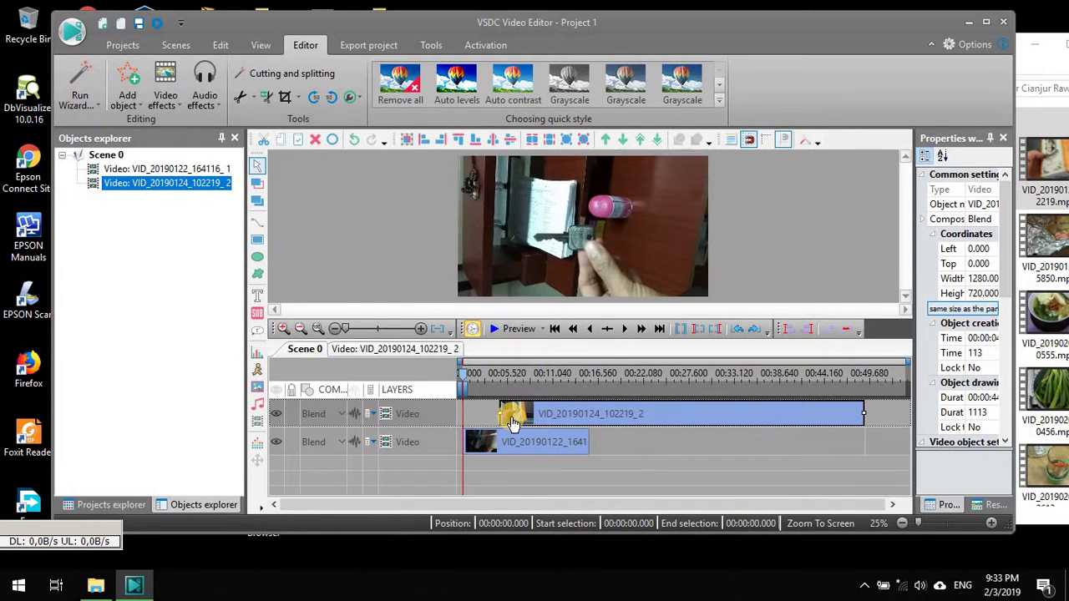
left_click_drag(537, 412, 628, 419)
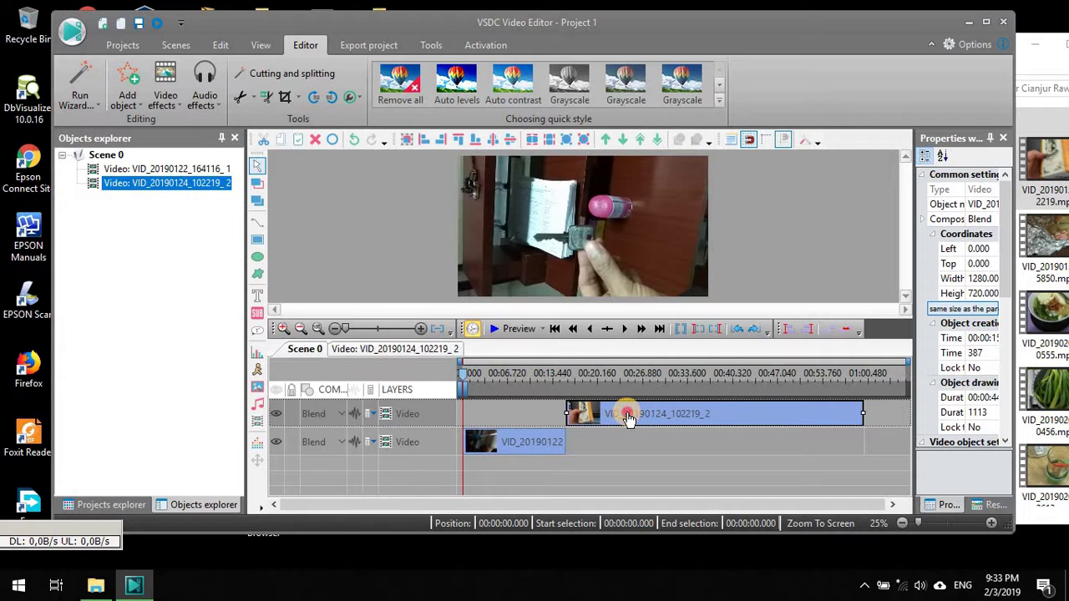
Step: Preview the cut between the two clips, starting from about 13.88 seconds, and close the preview
left_click(548, 377)
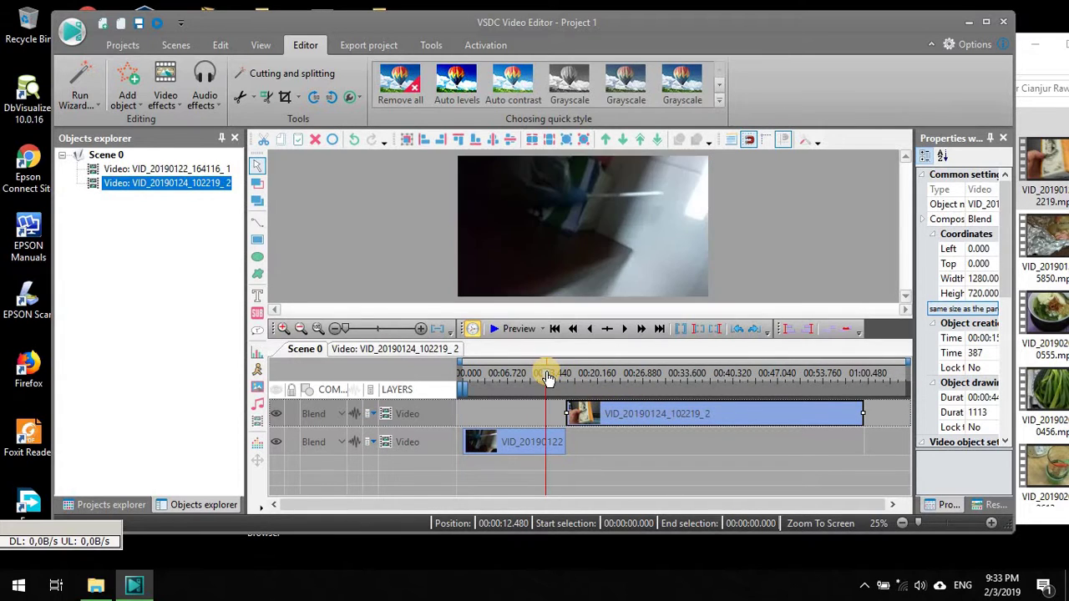
left_click(556, 375)
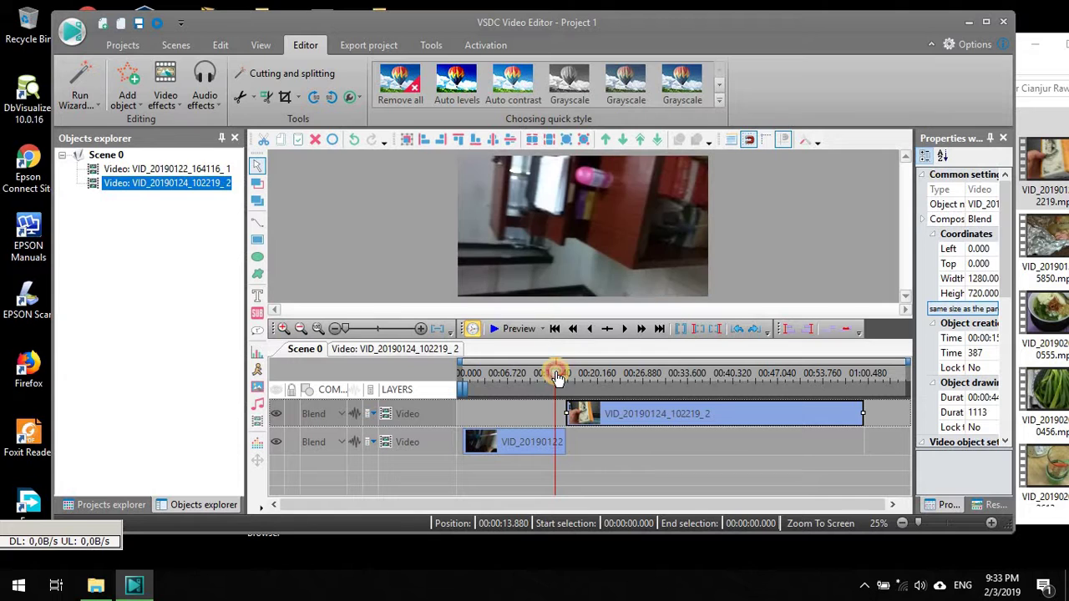
left_click(535, 455)
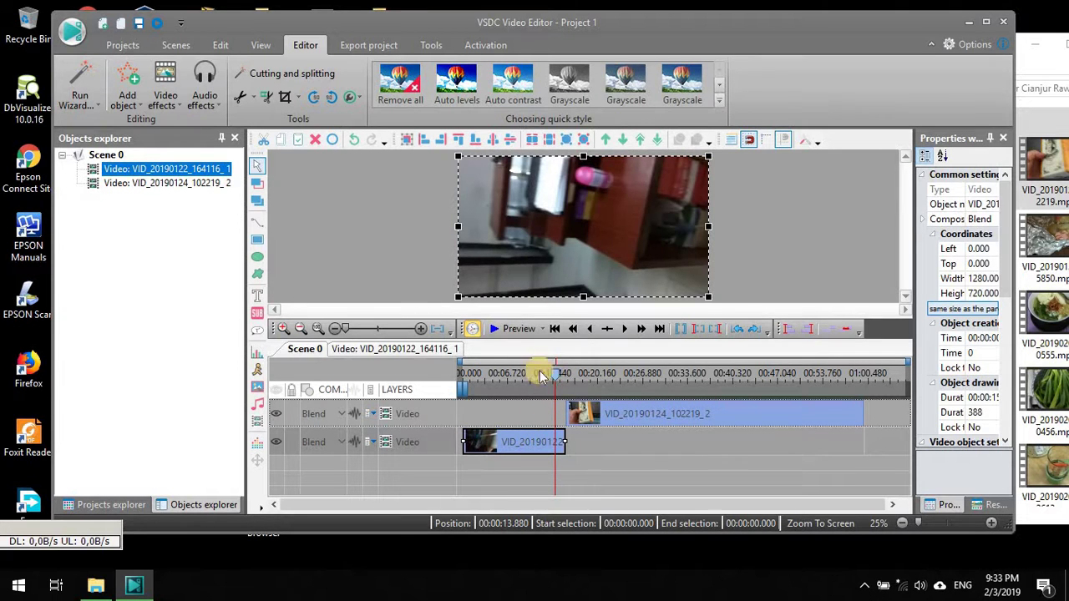
left_click(512, 328)
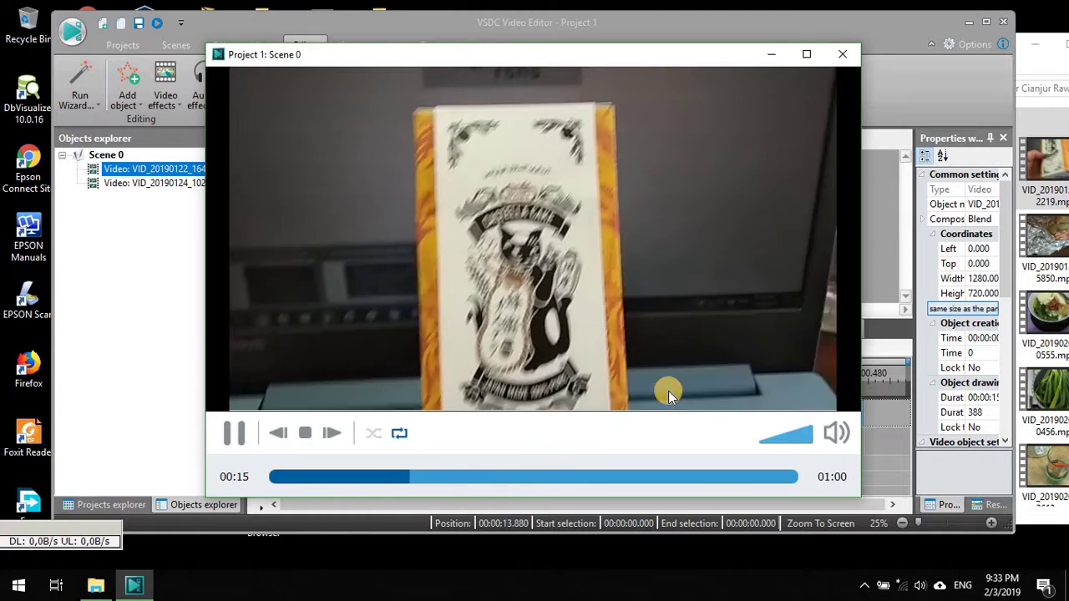
left_click(668, 391)
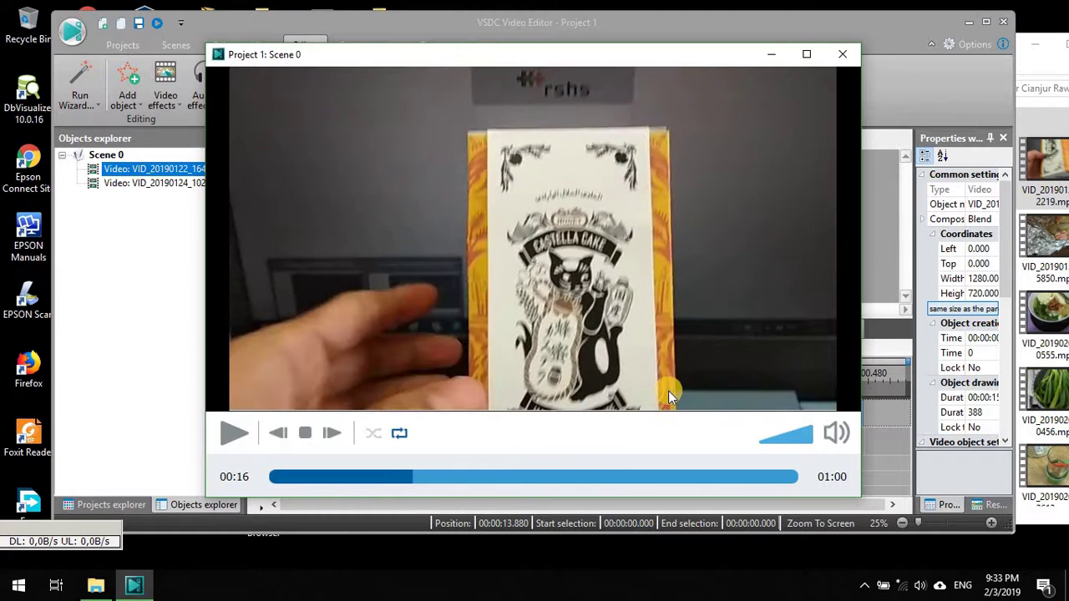
left_click(843, 53)
left_click(584, 412)
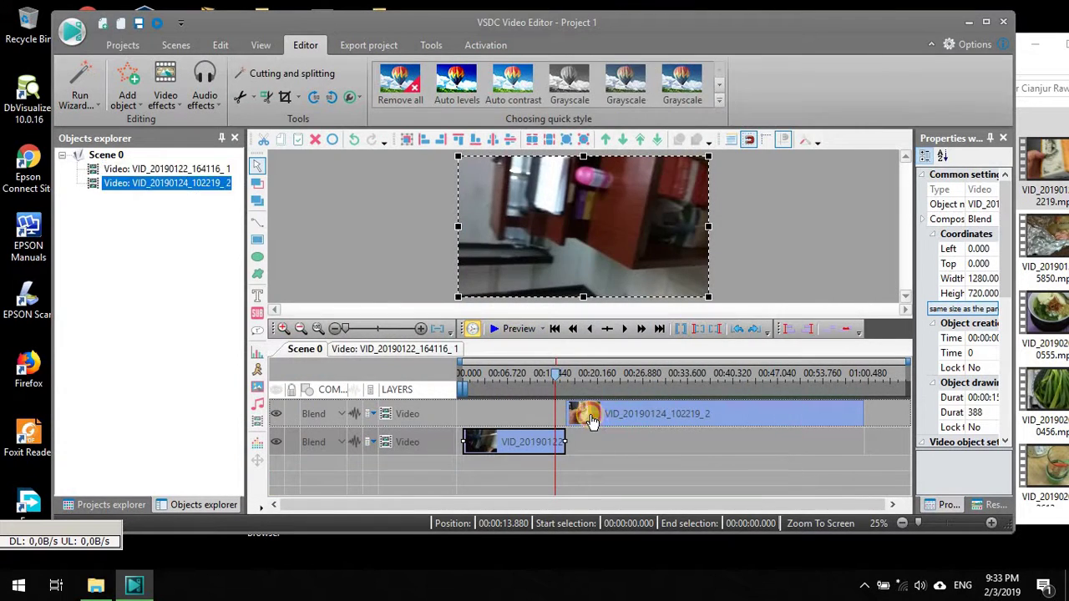
left_click(556, 449)
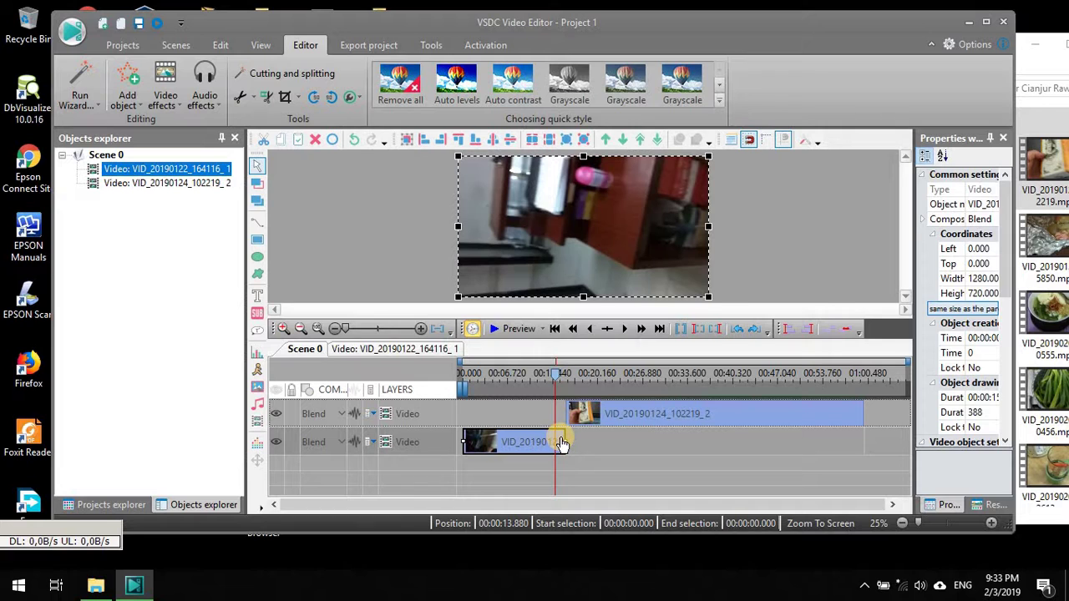
mouse_move(561, 443)
mouse_move(561, 444)
left_mouse_down()
mouse_move(465, 441)
mouse_move(532, 446)
left_mouse_up()
left_click(587, 409)
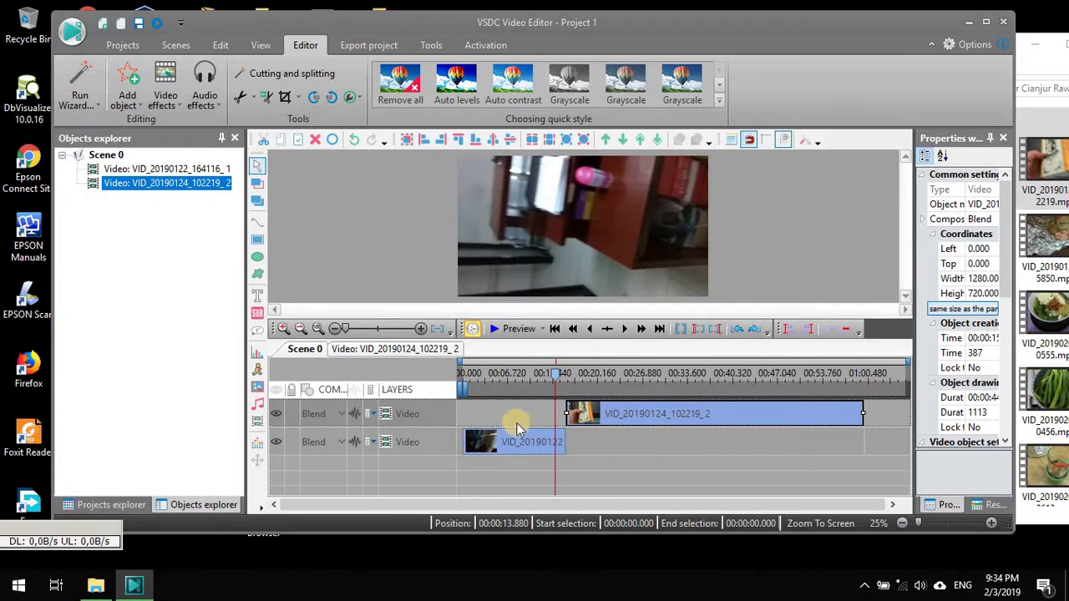
Step: Add a Chess transition to the VID_20190122_164116 clip, positioned to scene end with a duration of 00:00:01.000
left_click(524, 450)
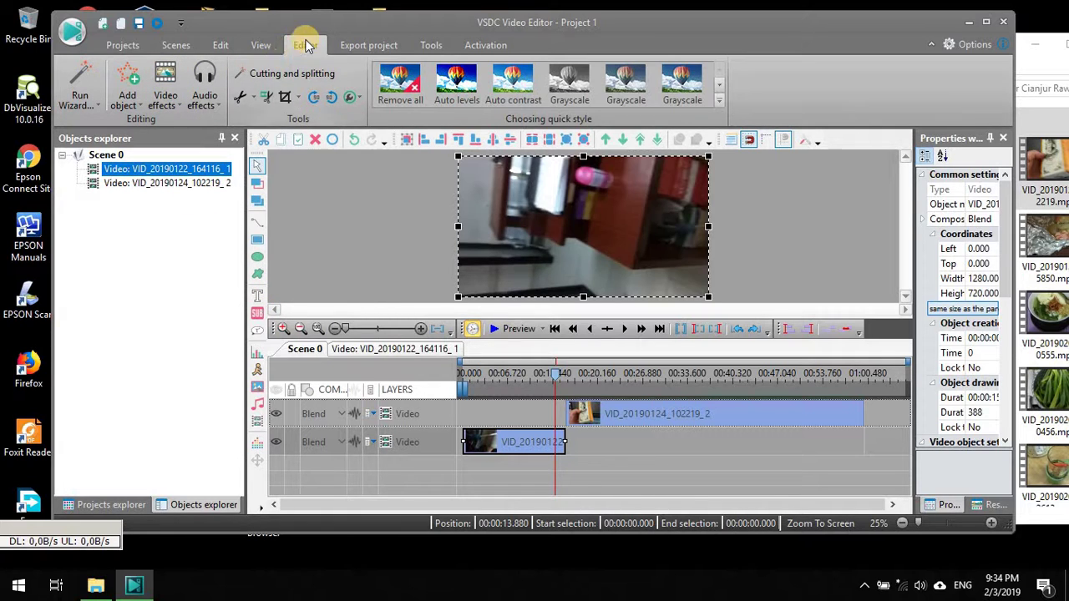
left_click(180, 109)
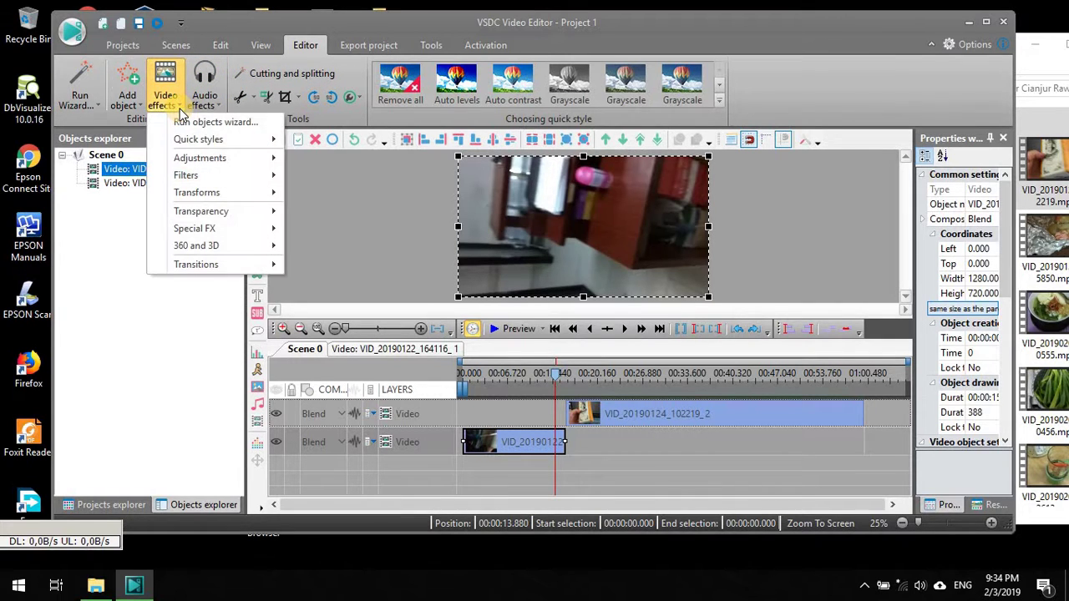
mouse_move(265, 264)
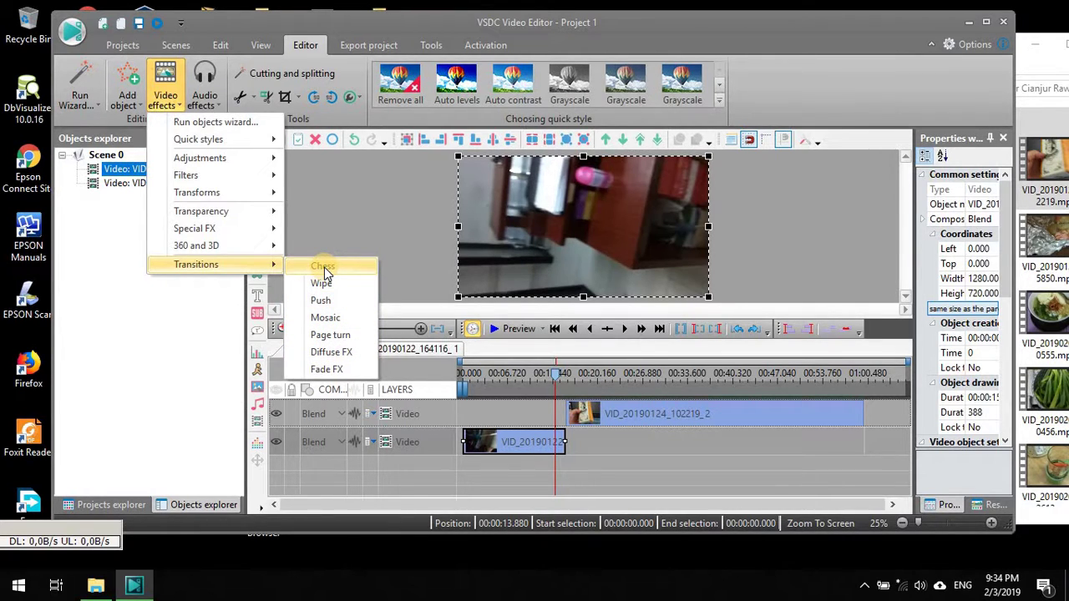
left_click(324, 268)
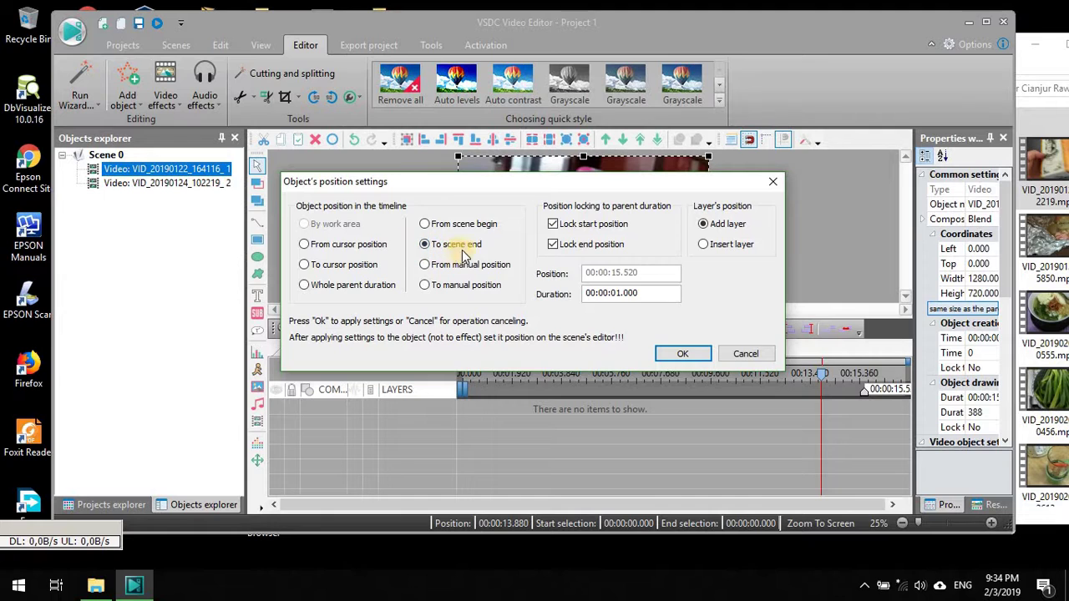
left_click(425, 247)
left_click(699, 355)
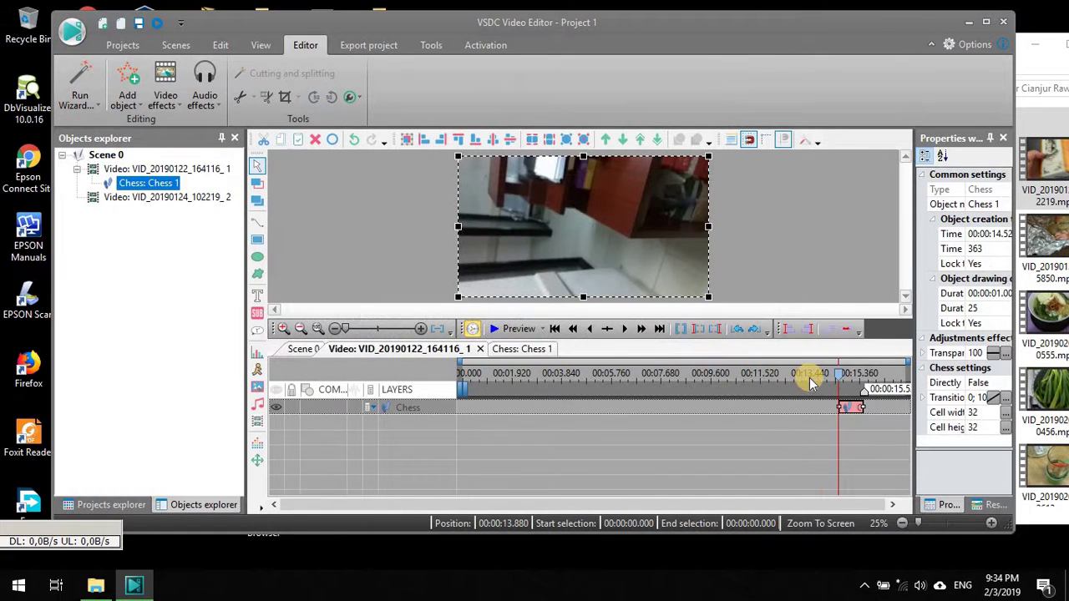
Step: Preview the Chess transition between the clips, starting shortly before it at about 13.96 seconds
left_click_drag(840, 381, 825, 378)
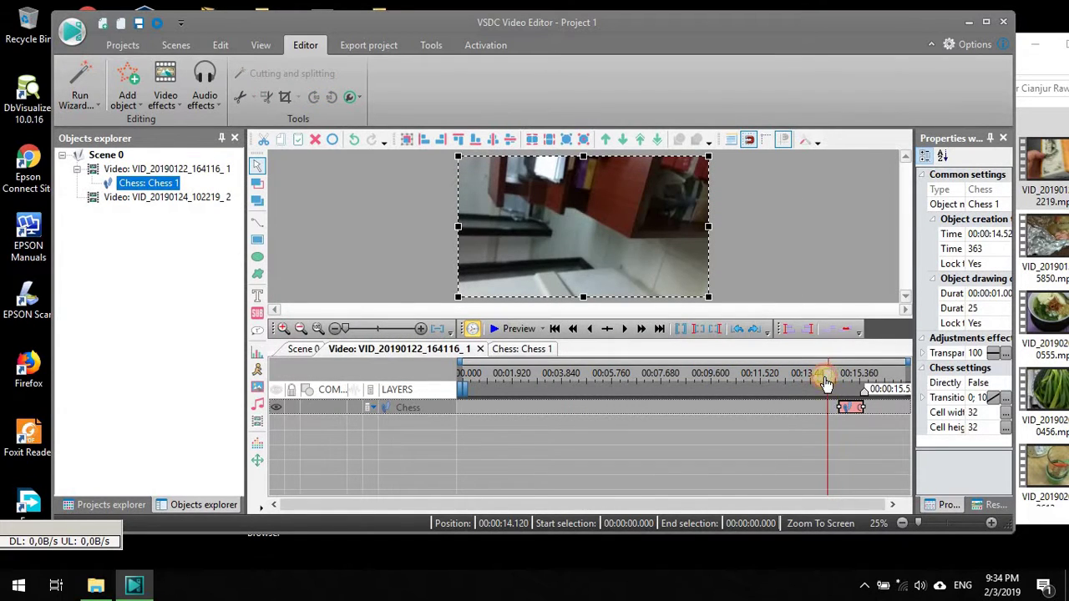
left_click(494, 329)
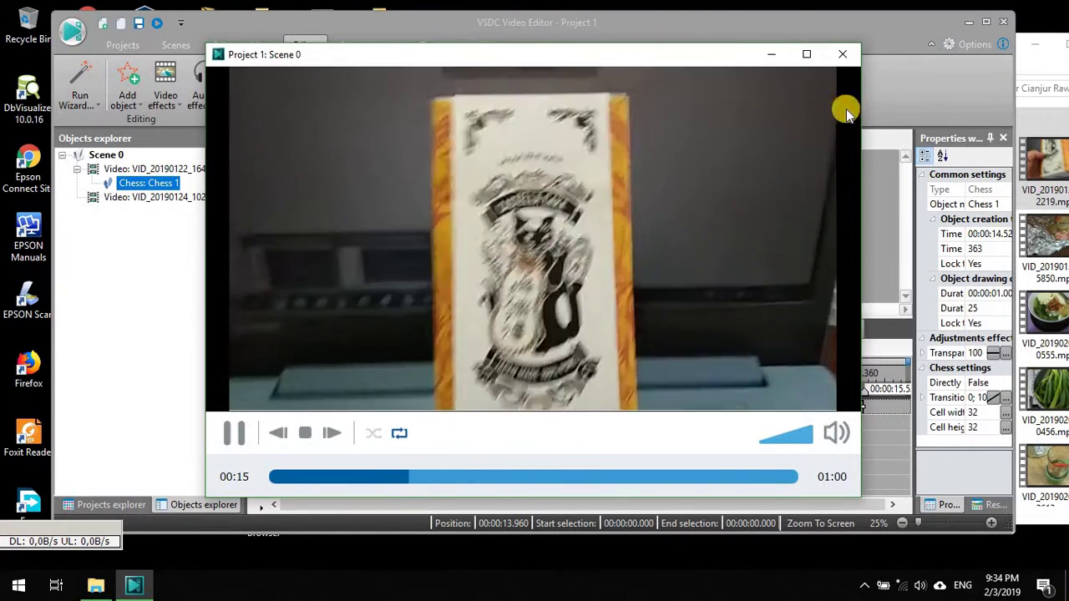
left_click(845, 66)
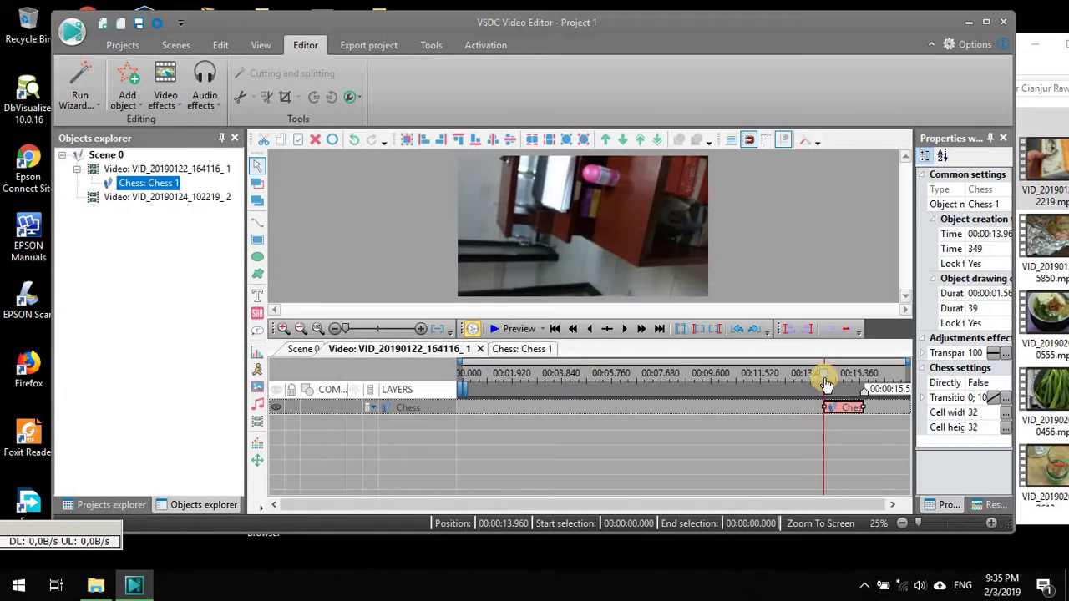
Step: Lengthen the Chess transition to about 2.16 seconds by moving its start earlier, and preview it from 13.16 seconds
left_click(806, 386)
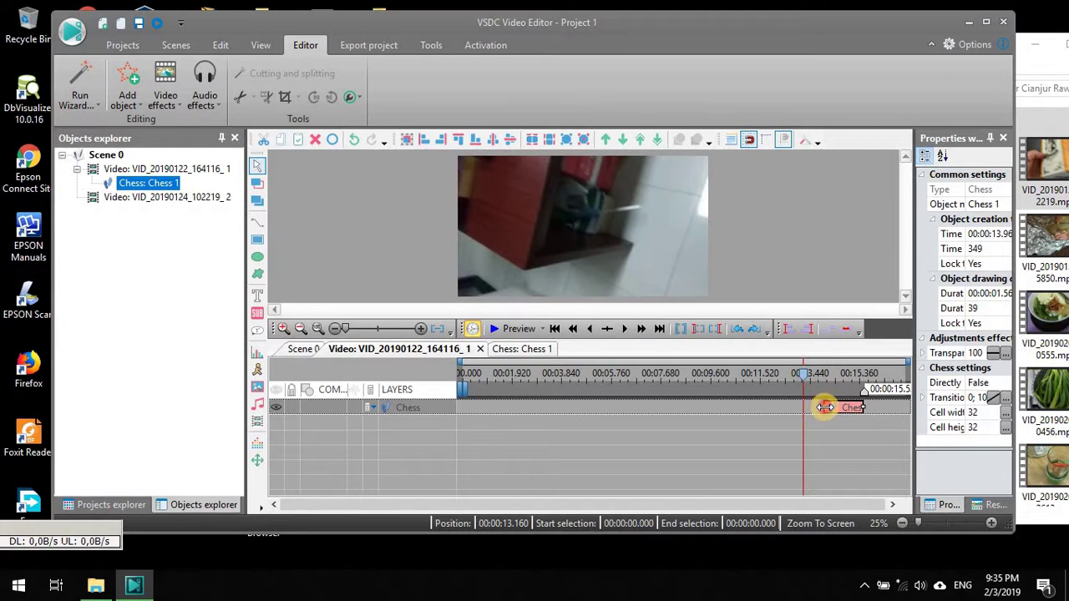
left_click_drag(825, 406, 807, 408)
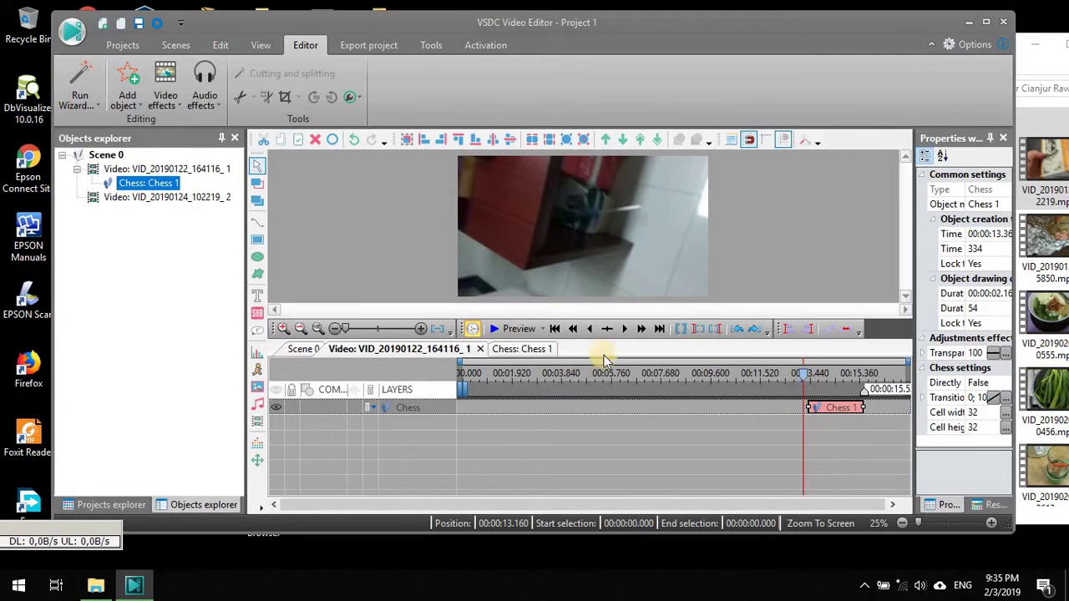
left_click(519, 331)
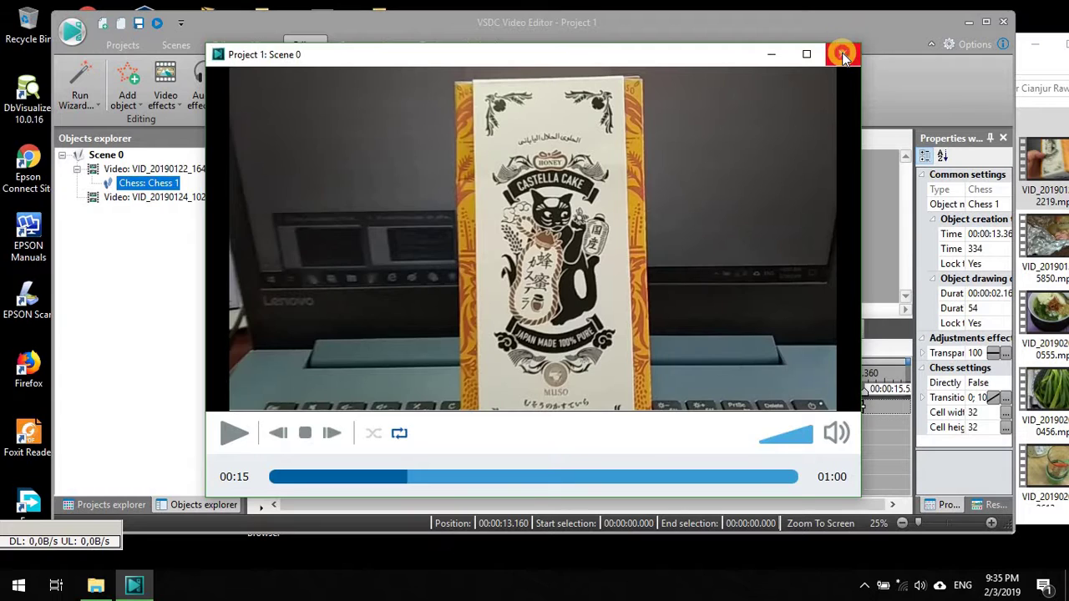
left_click(842, 53)
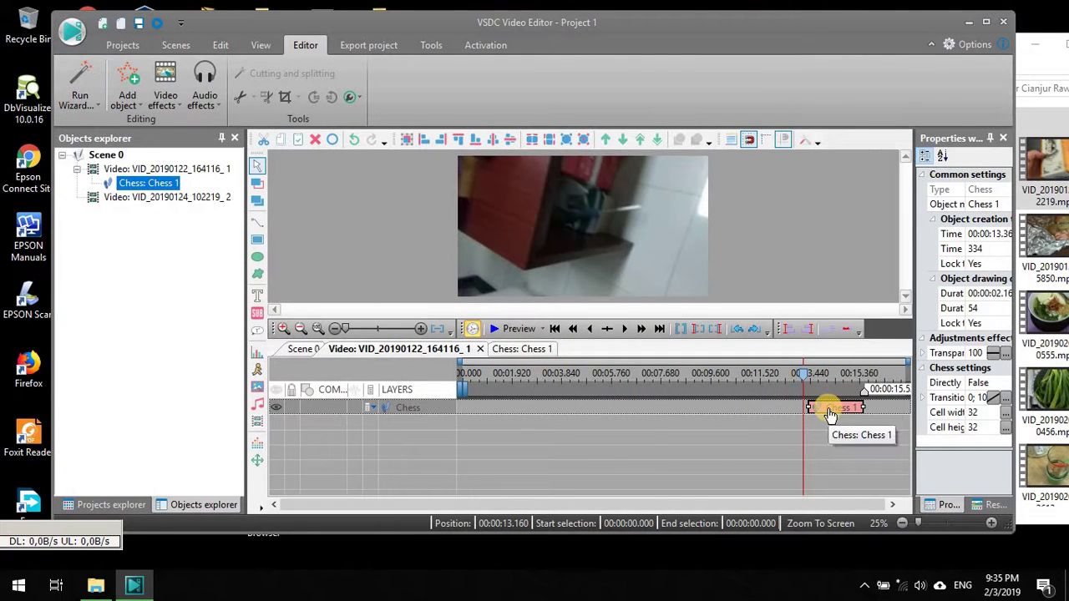
Step: Delete the Chess transition from the VID_20190122_164116 clip
right_click(829, 415)
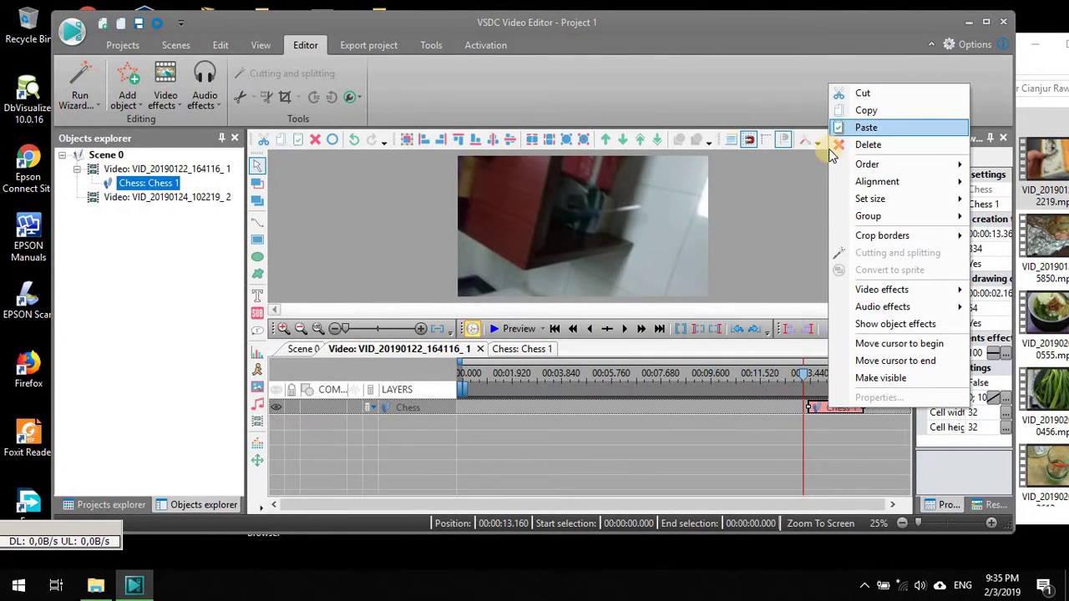
right_click(140, 184)
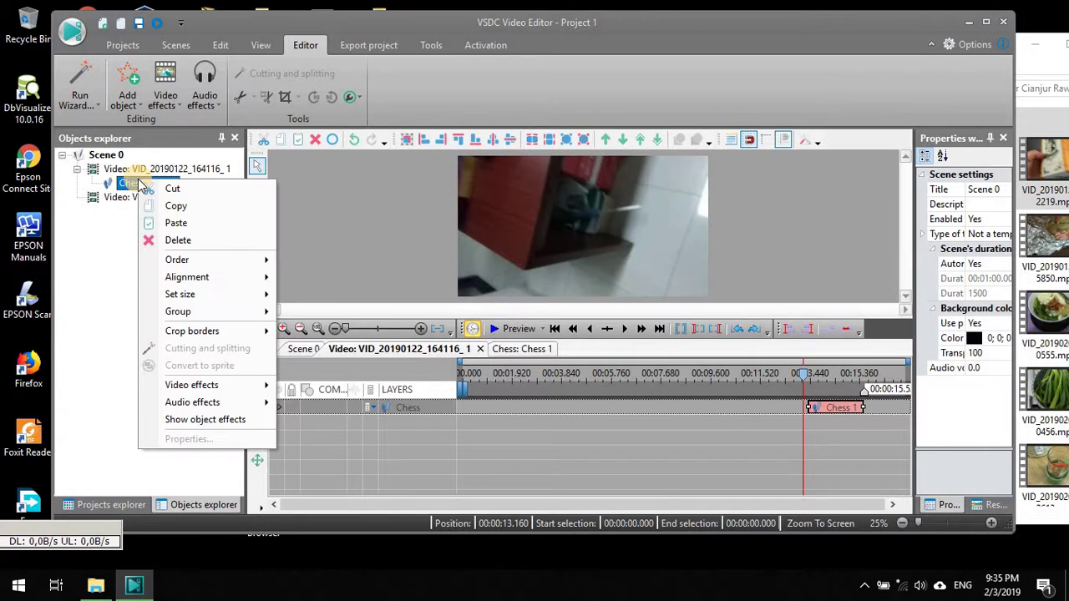
left_click(203, 250)
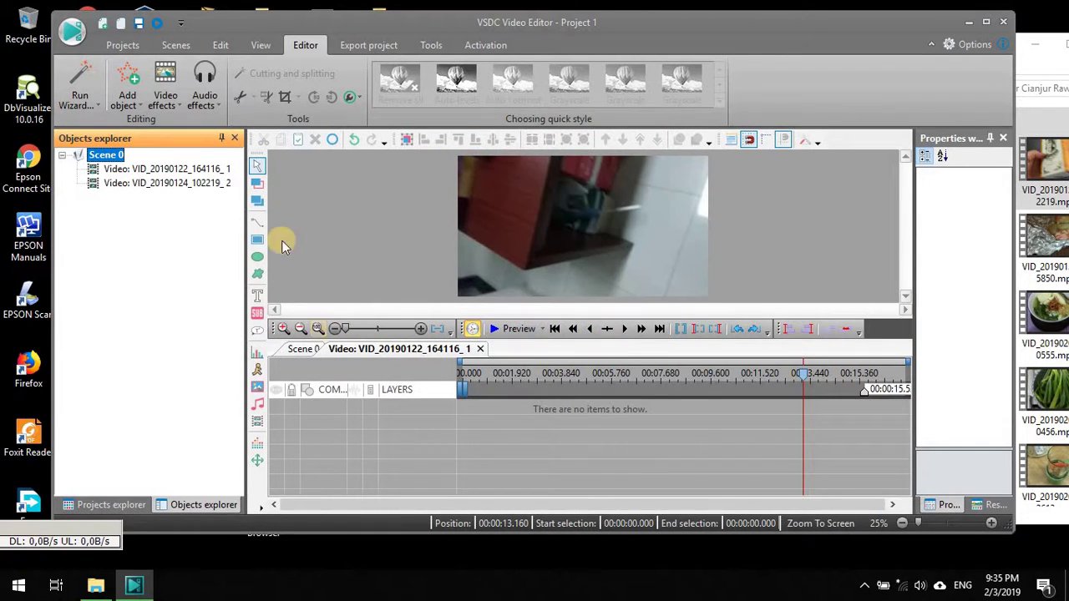
Step: Add a Wipe transition to the VID_20190122_164116 clip, positioned to scene end with a duration of 00:00:01.000
left_click(294, 349)
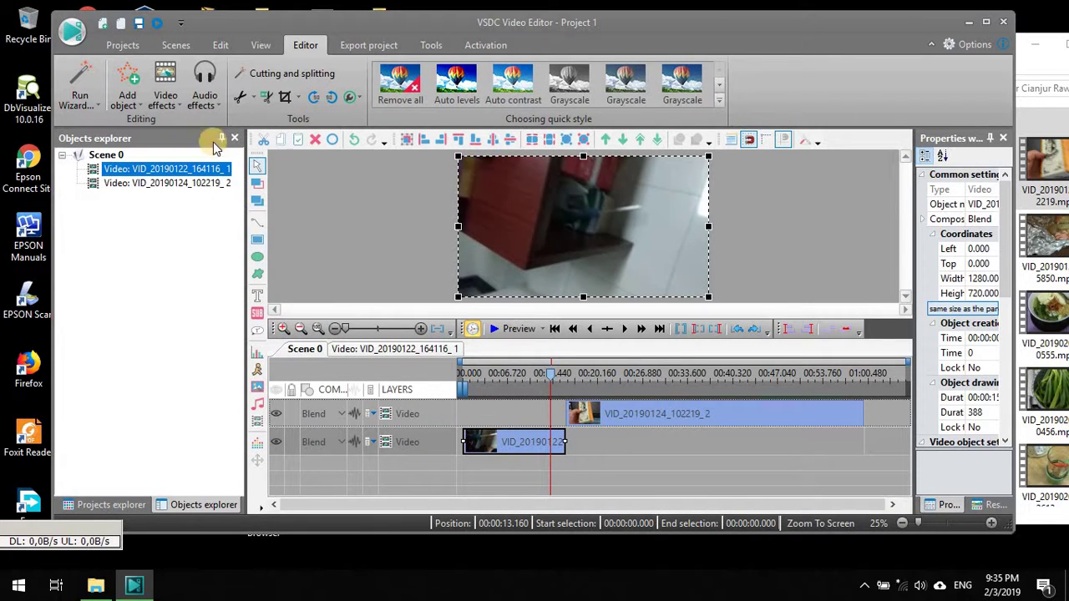
left_click(177, 107)
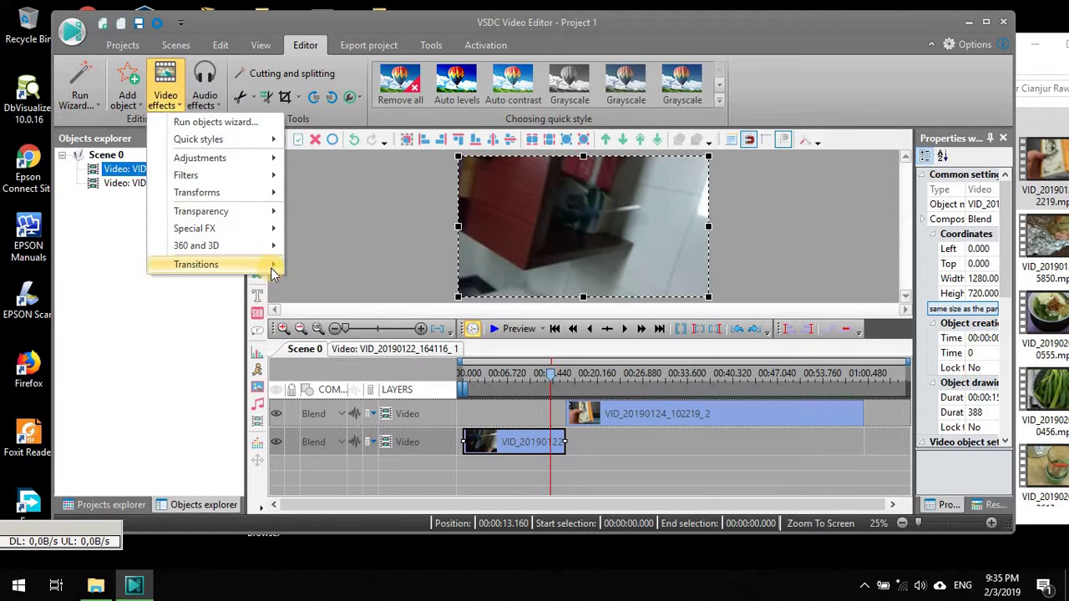
mouse_move(270, 266)
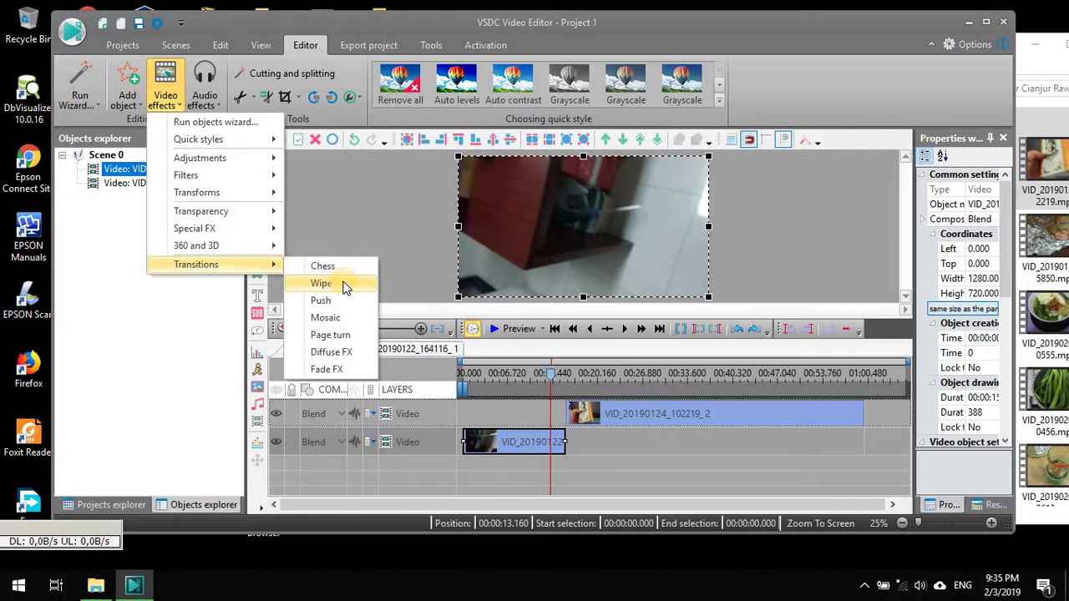
left_click(345, 285)
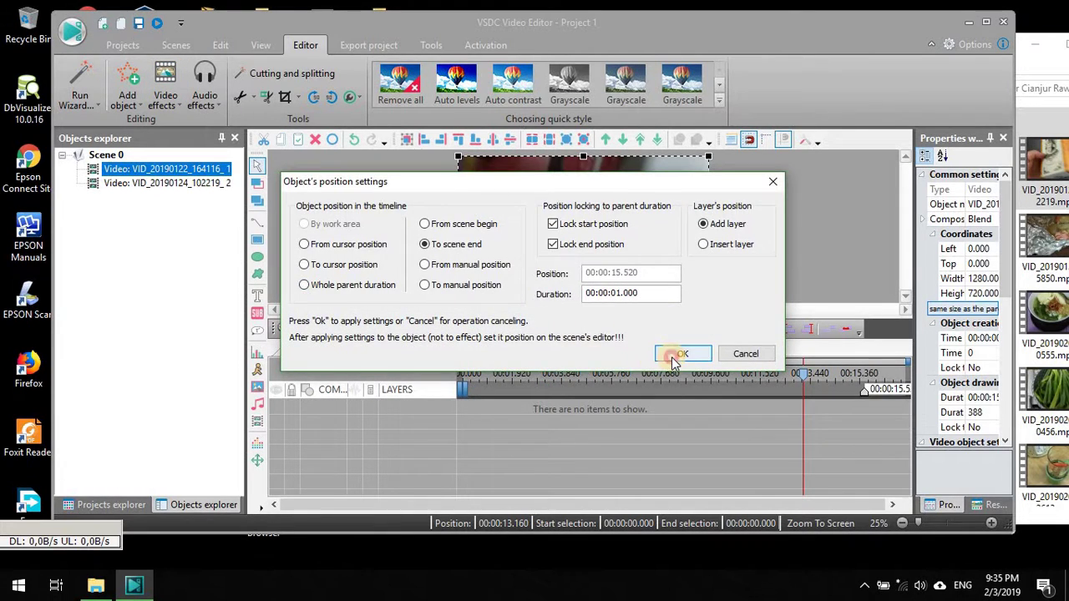
left_click(678, 354)
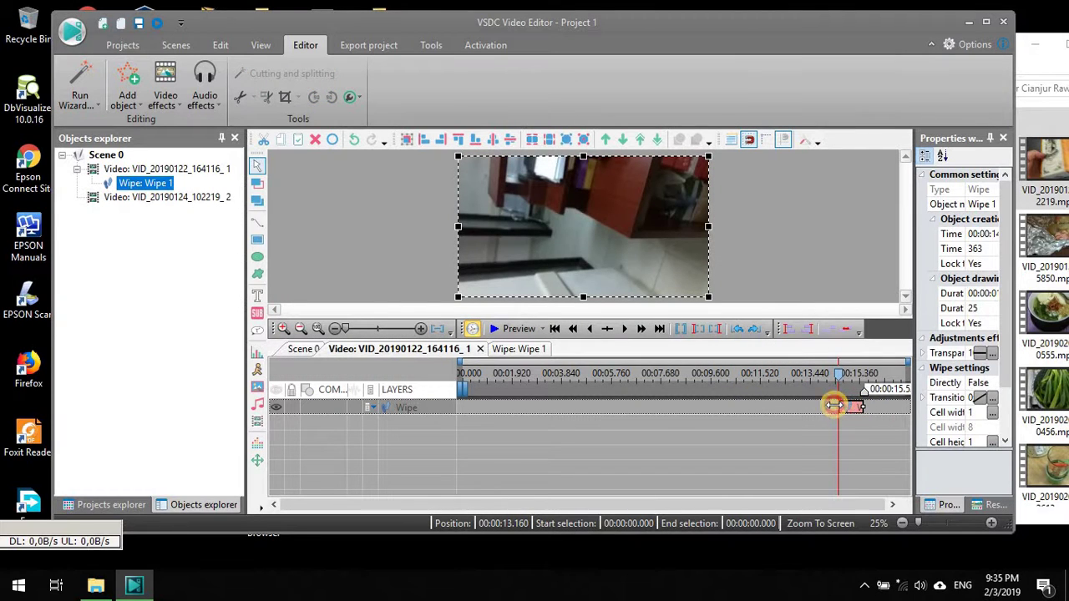
Step: Lengthen the Wipe transition to 62 frames by moving its start earlier, and preview it from 12.68 seconds
left_click_drag(833, 405, 800, 407)
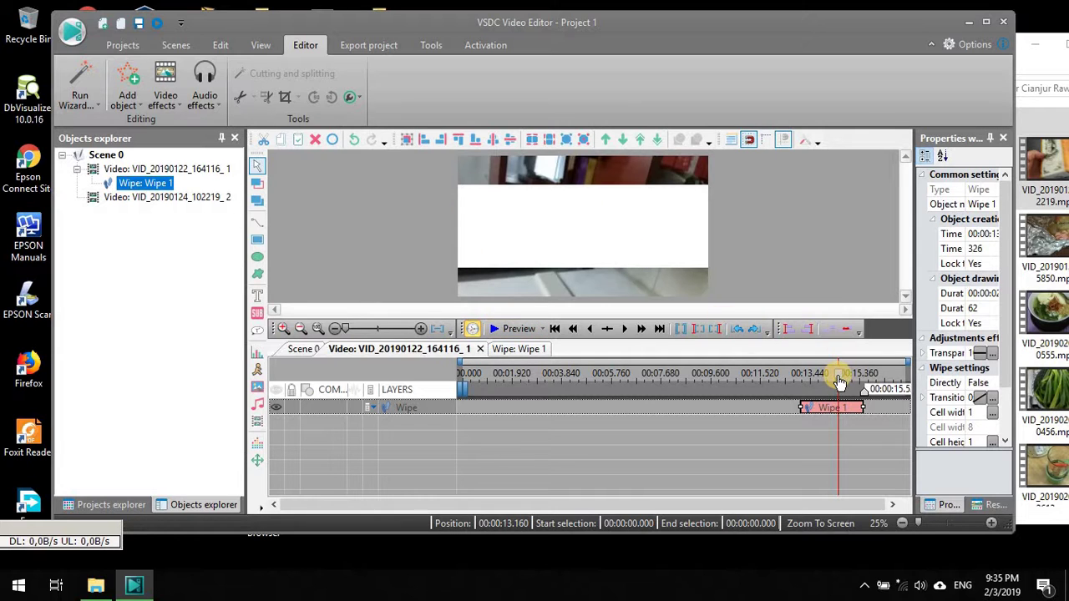
left_click(798, 382)
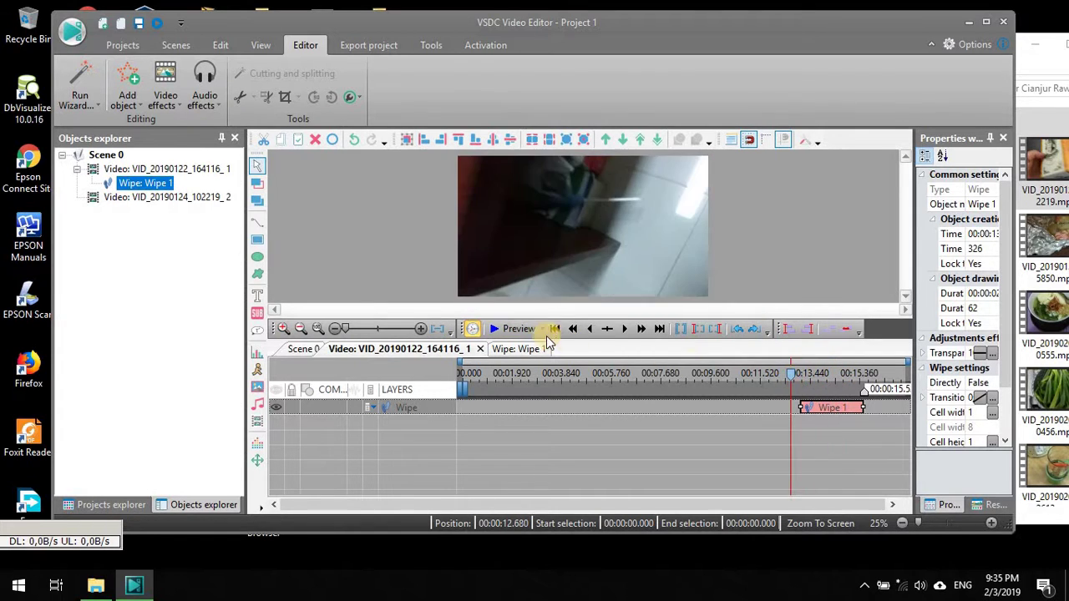
left_click(511, 328)
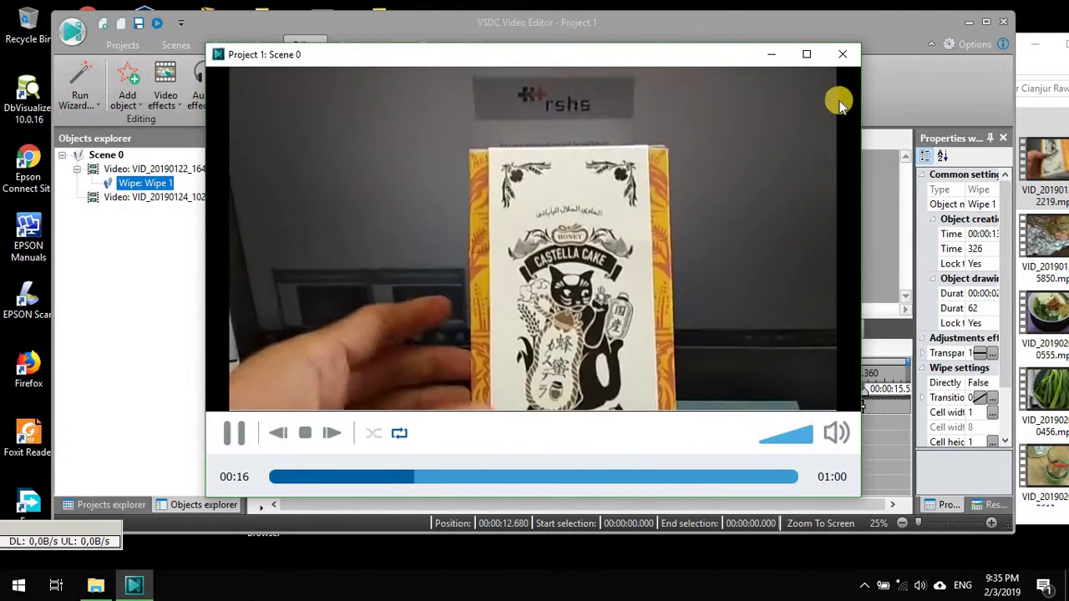
left_click(843, 54)
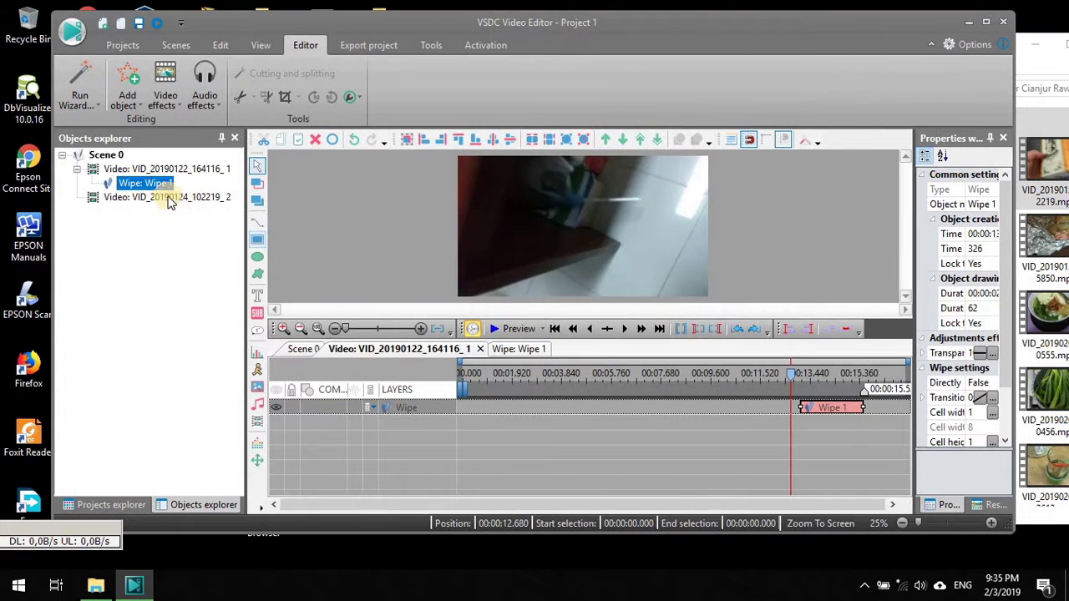
Step: Delete the Wipe transition from the VID_20190122_164116 clip and return to the Scene 0 timeline
right_click(154, 185)
left_click(193, 247)
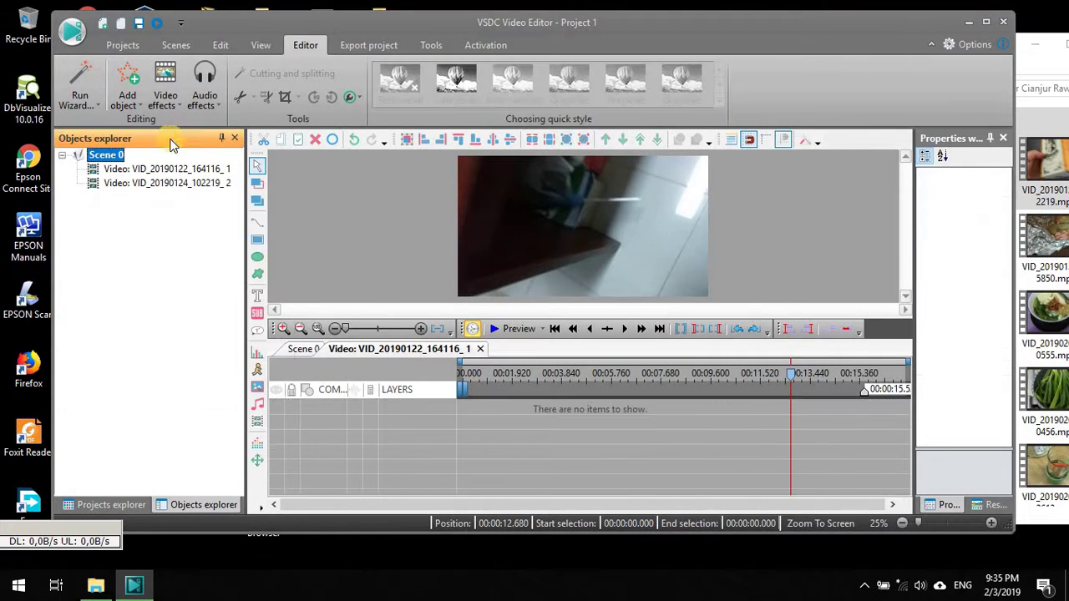
left_click(303, 349)
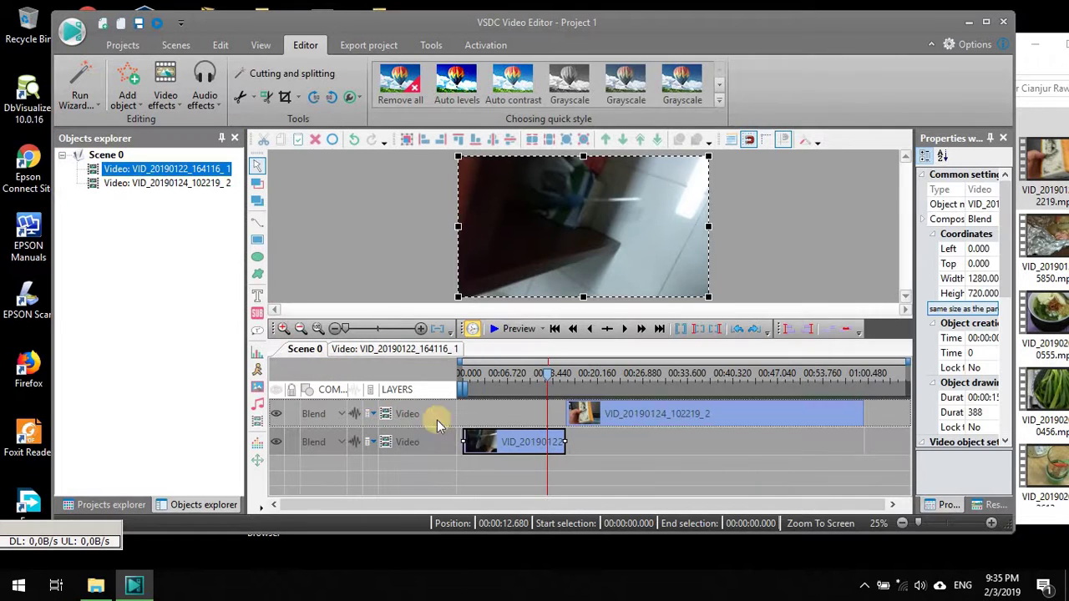
Step: Add a Push transition to the VID_20190122_164116 clip, positioned to scene end with a duration of 00:00:01.000
left_click(166, 90)
mouse_move(269, 272)
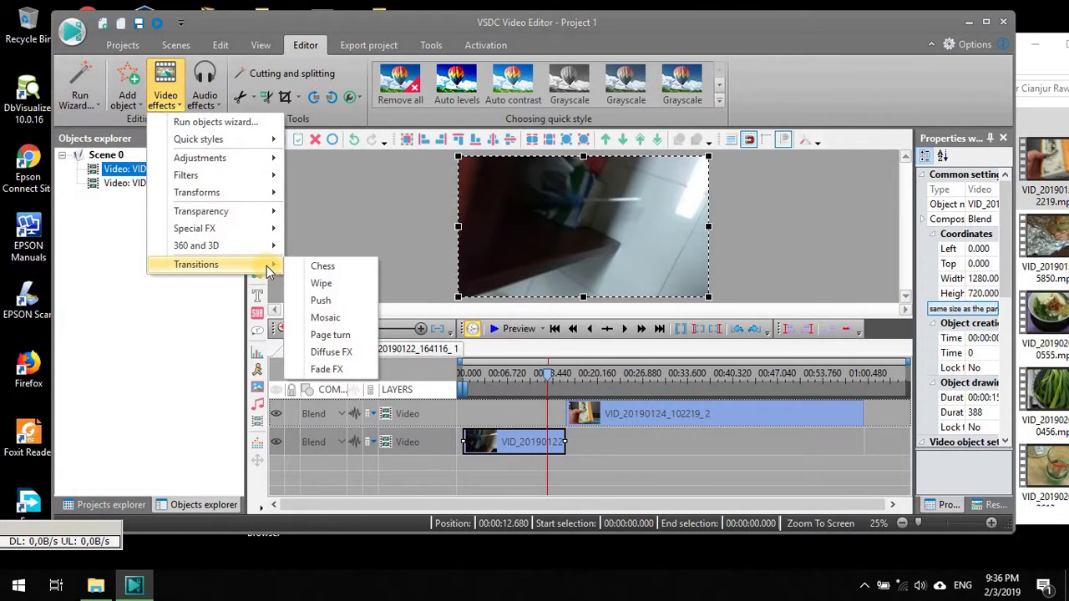
left_click(334, 301)
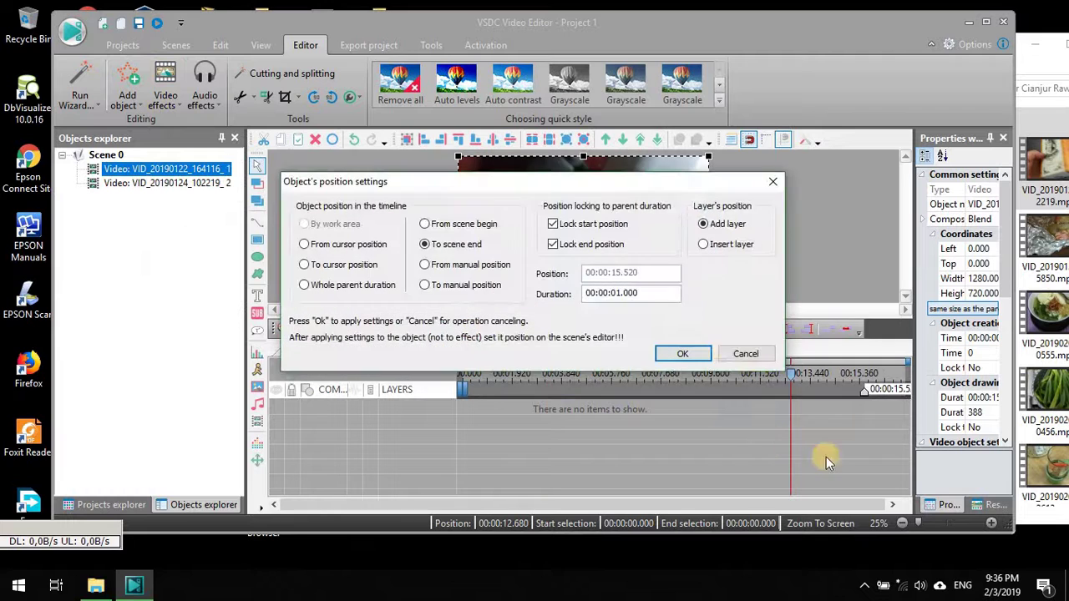
left_click(686, 354)
Step: Lengthen the Push transition to 52 frames by moving its start earlier, and delete it from the clip
left_click_drag(839, 406, 800, 380)
left_click(829, 408)
right_click(830, 409)
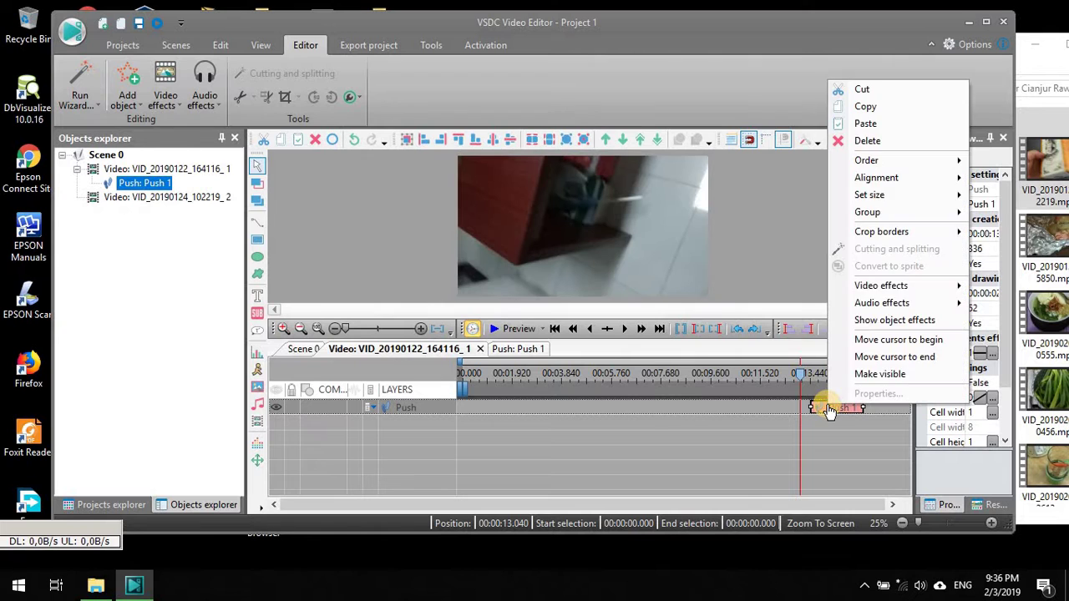
left_click(871, 141)
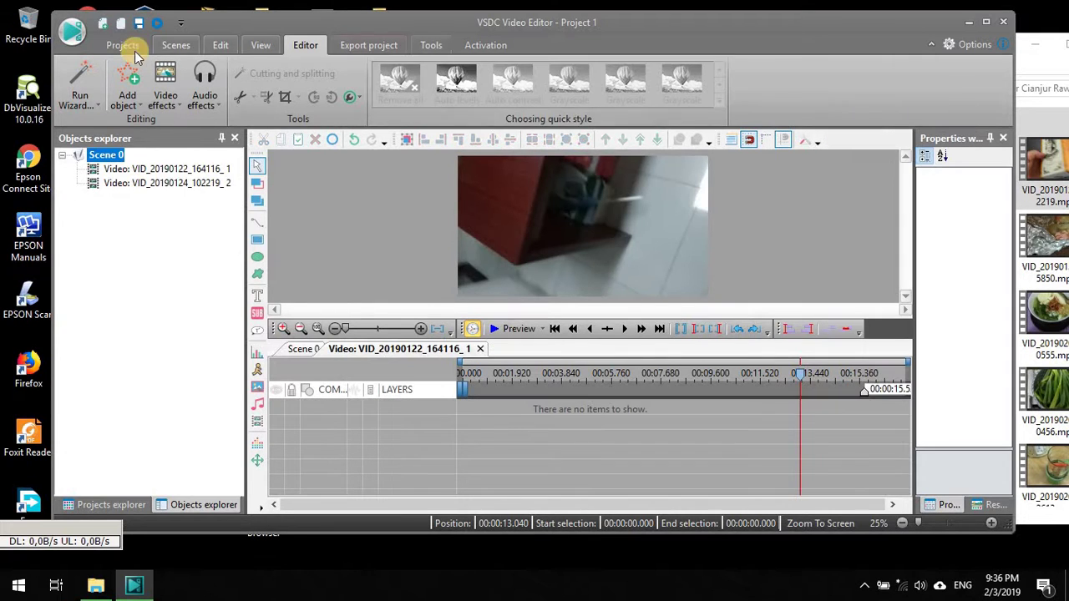
Step: Add a Mosaic transition at the end of the VID_20190122_164116 clip and lengthen it to 53 frames by moving its start earlier
left_click(197, 170)
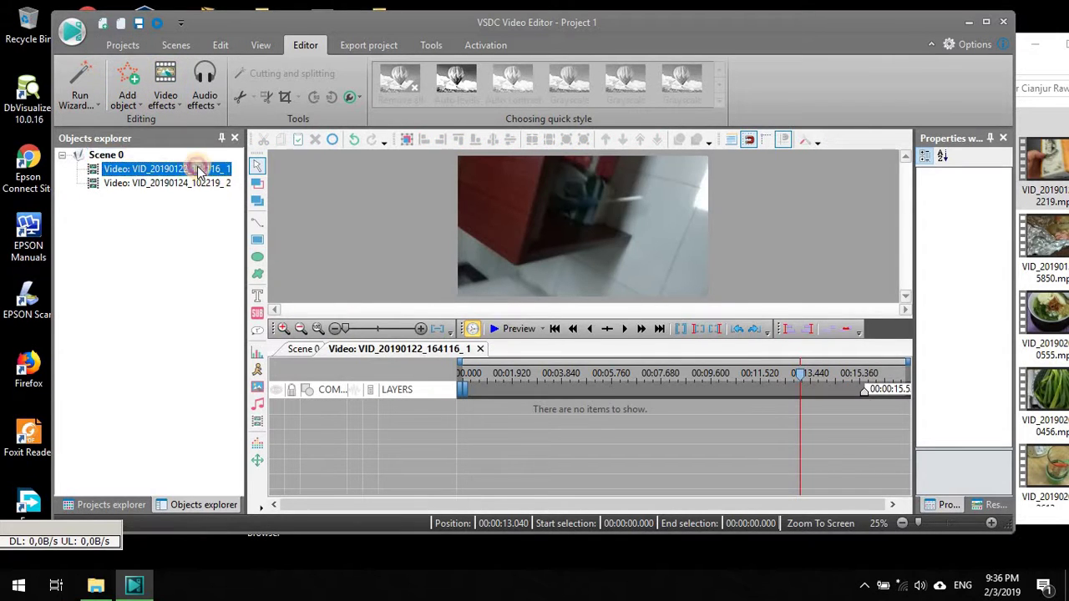
left_click(165, 92)
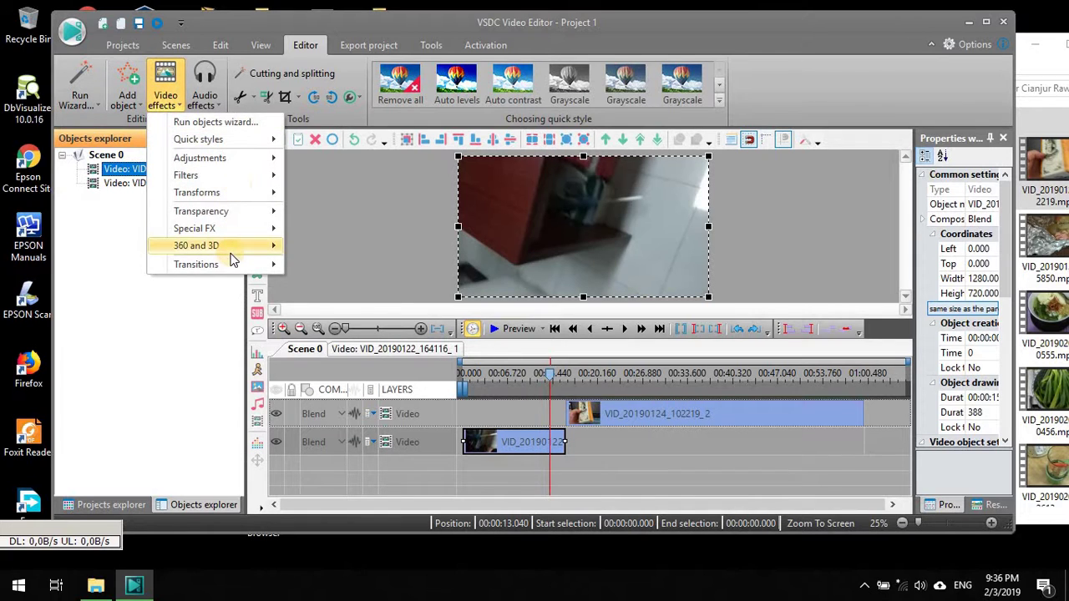
mouse_move(251, 266)
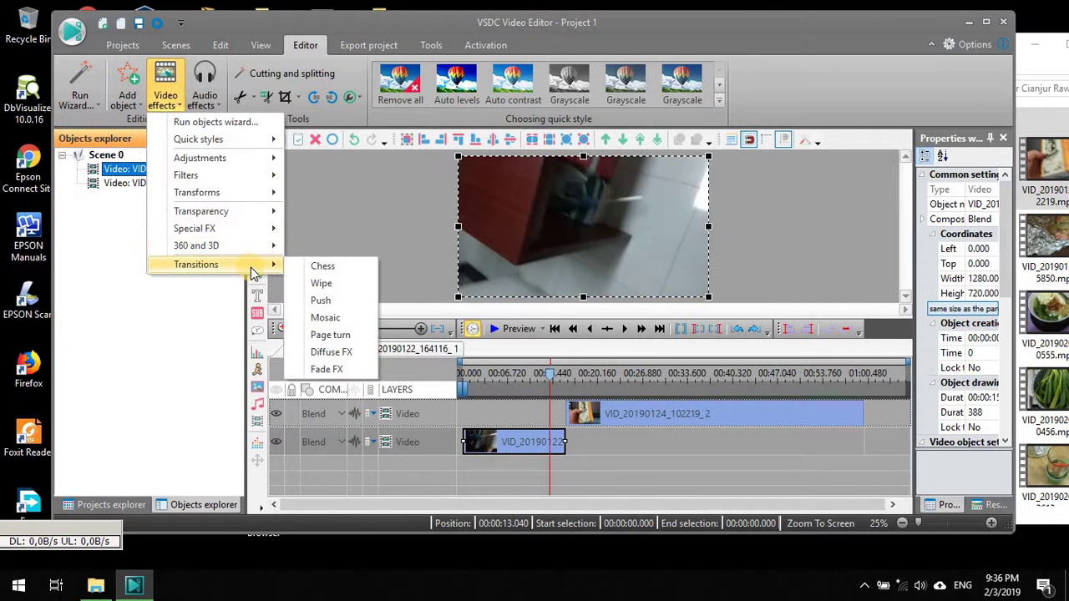
left_click(339, 317)
left_click(683, 355)
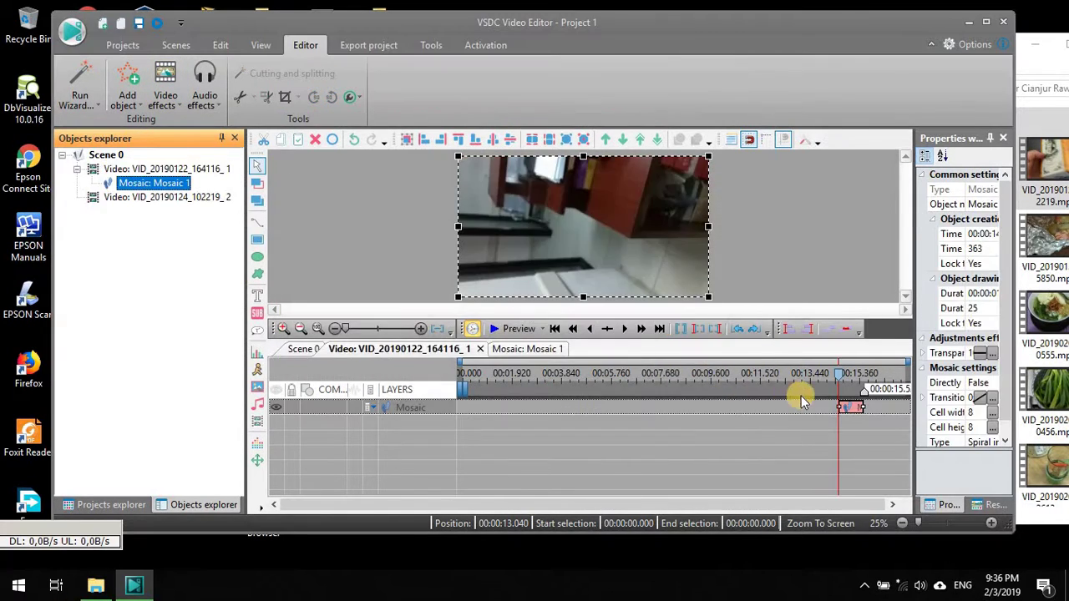
left_click(849, 411)
left_click_drag(838, 408, 802, 374)
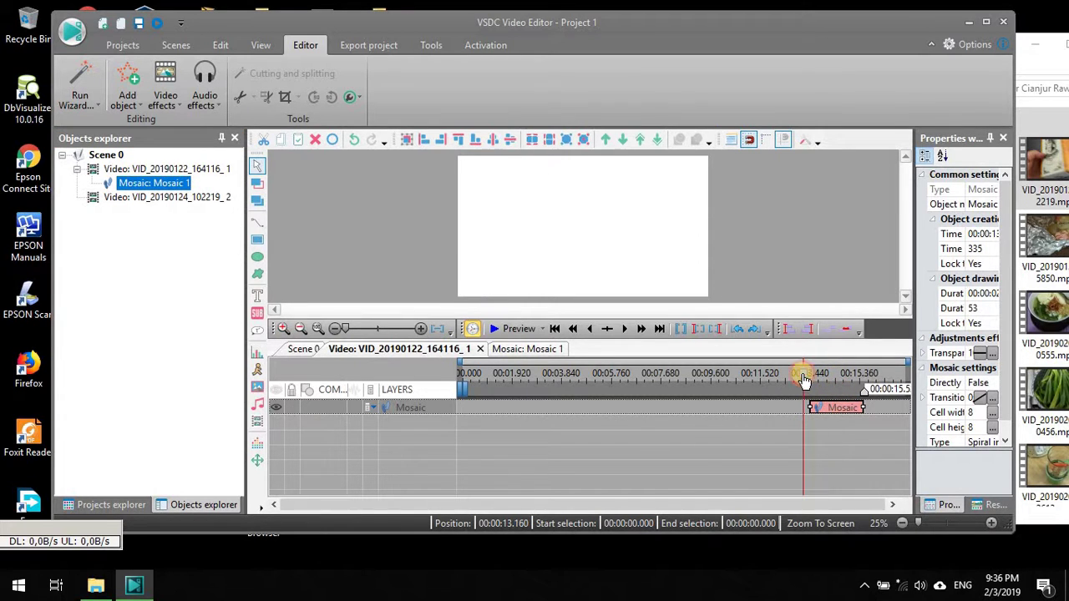
Step: Preview the Mosaic transition from 13.08 seconds and delete it from the clip
left_click(502, 329)
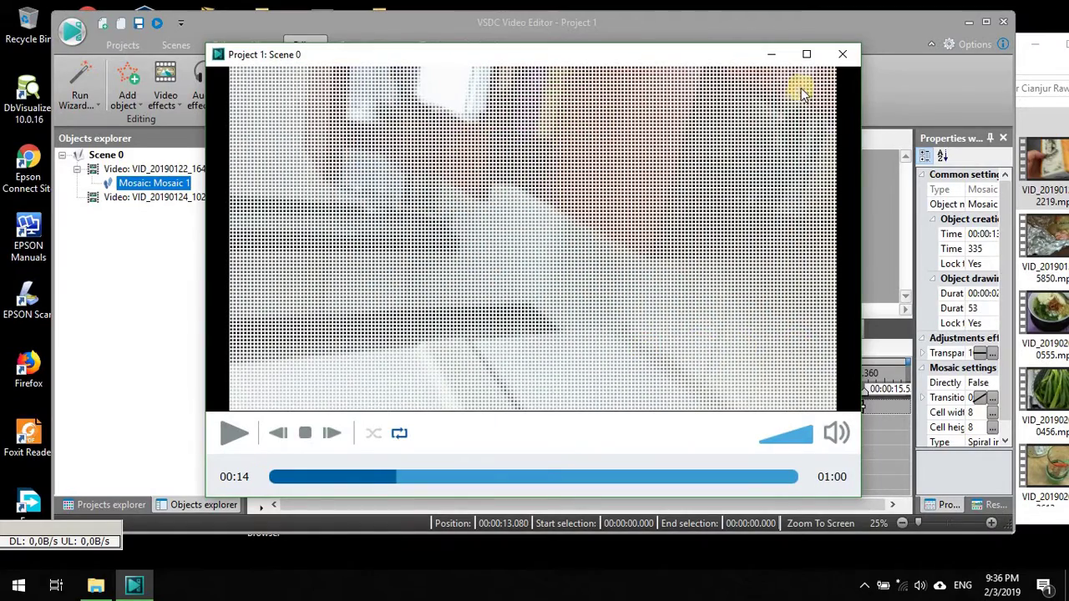
left_click(840, 57)
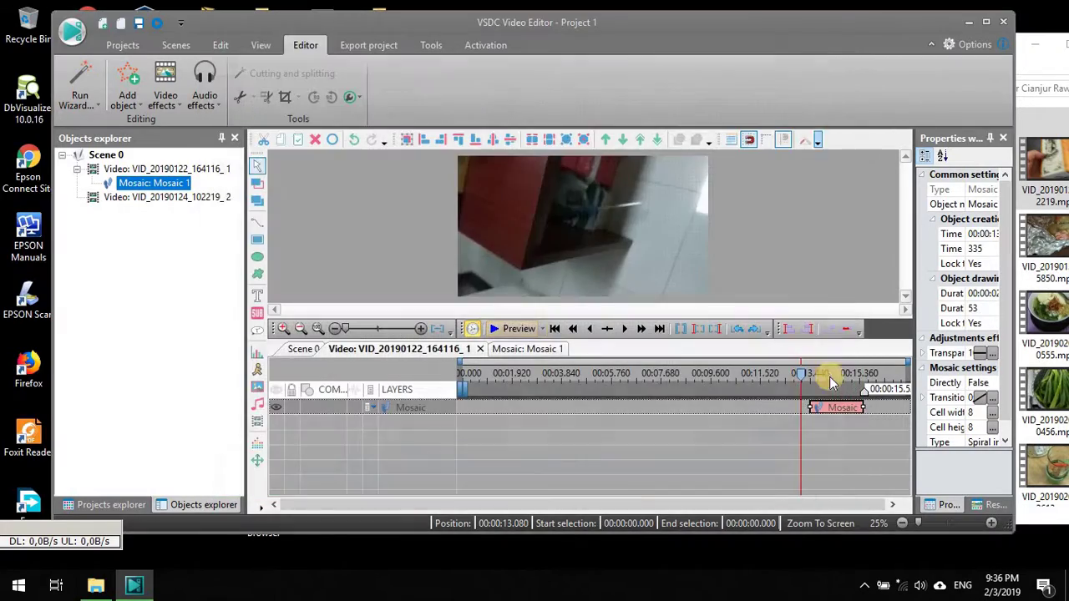
key("Delete")
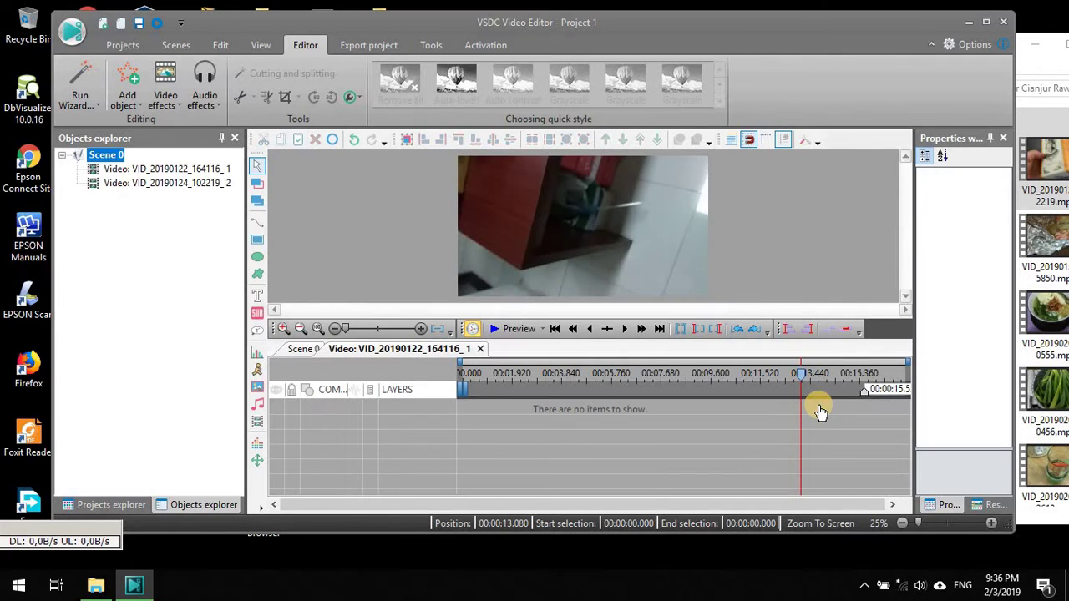
Step: Add a Page turn transition at the end of the VID_20190122_164116 clip and lengthen it to 44 frames by moving its start earlier
left_click(178, 169)
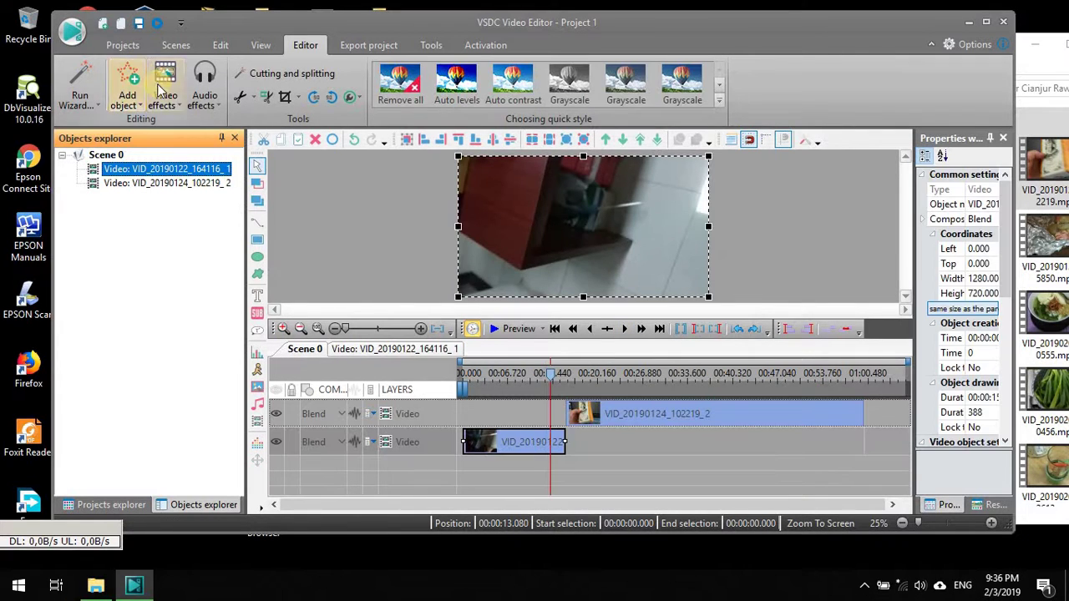
left_click(165, 90)
mouse_move(269, 273)
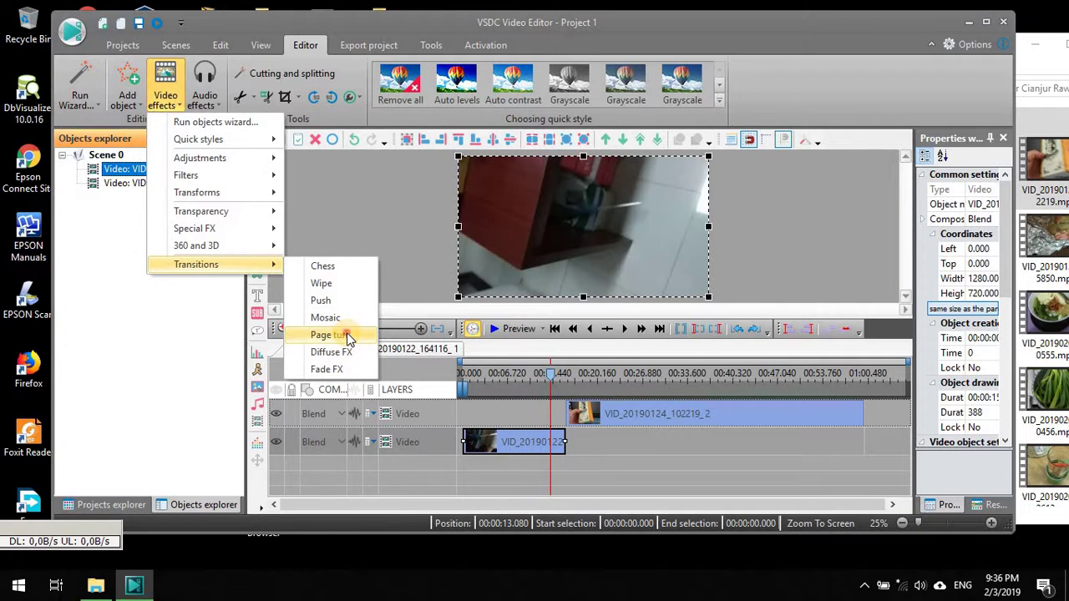
left_click(346, 333)
left_click(682, 357)
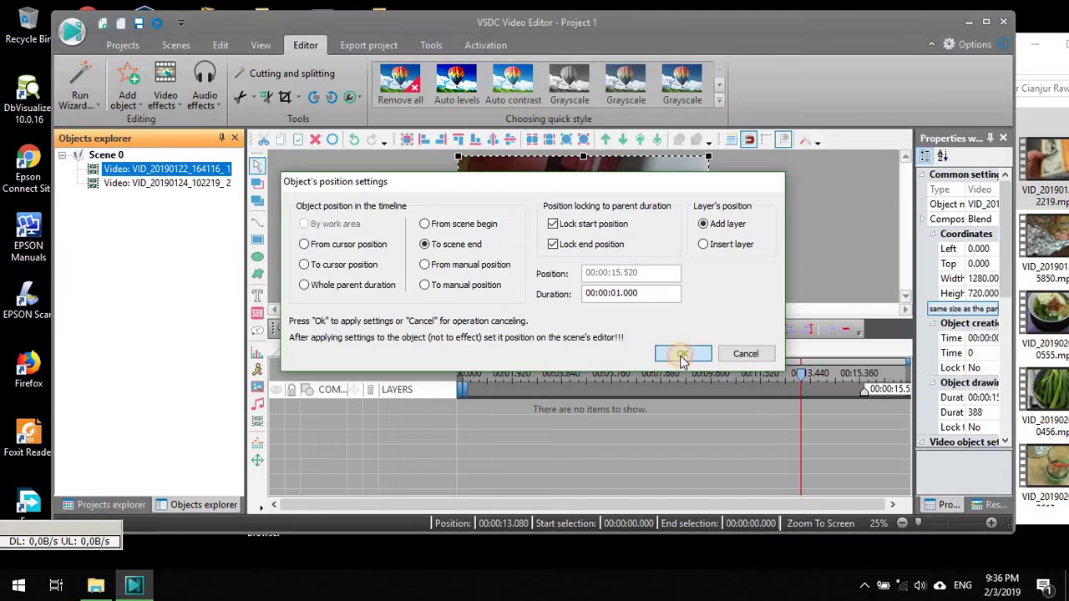
left_click_drag(839, 403, 791, 373)
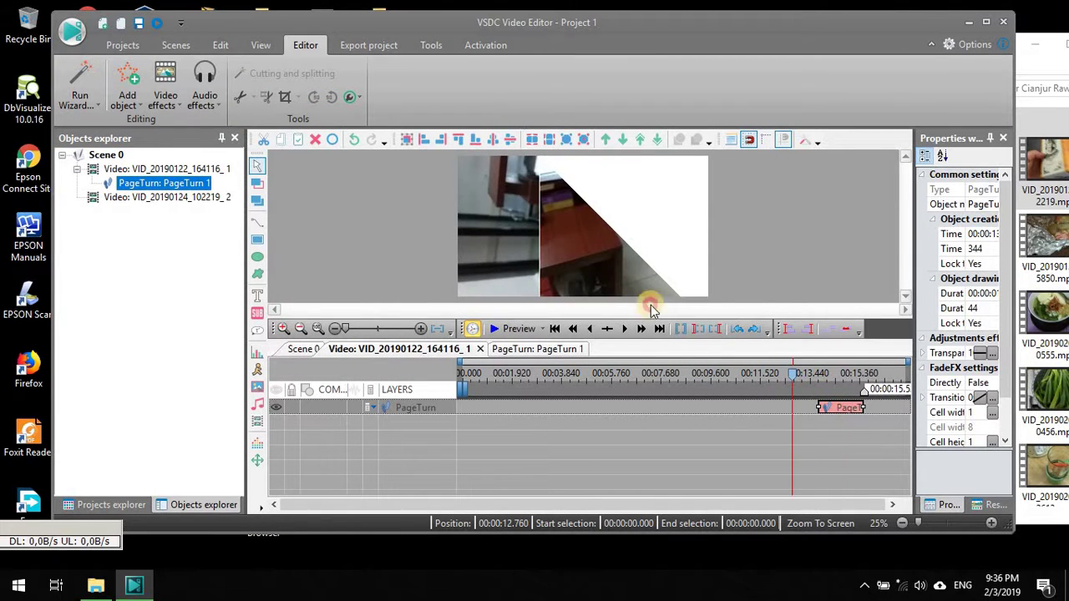
Step: Preview the Page turn transition between the clips from 12.76 seconds, pausing partway through it
left_click(512, 332)
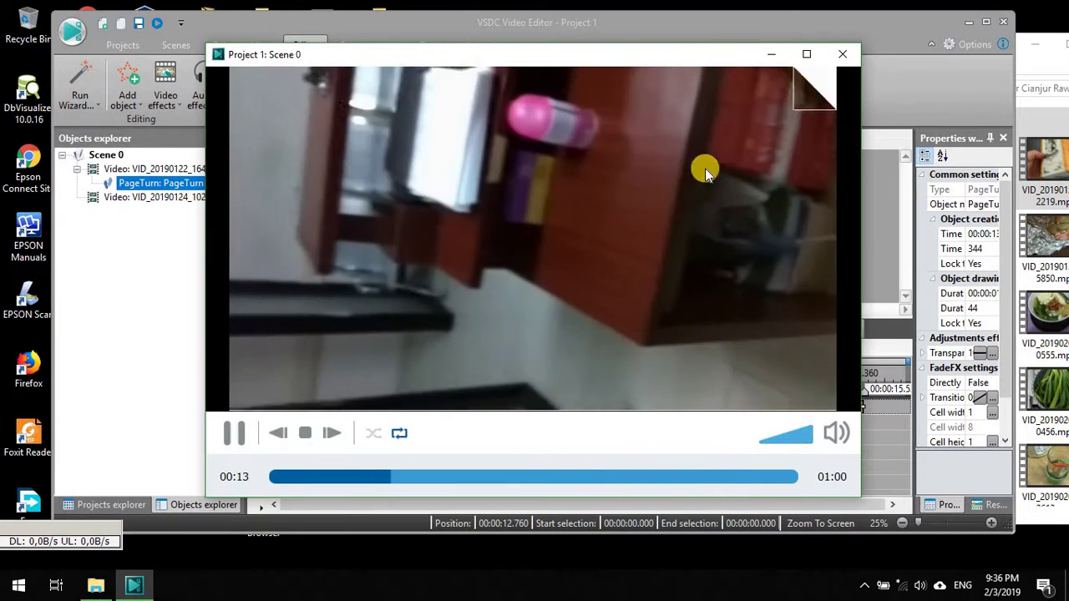
left_click(643, 238)
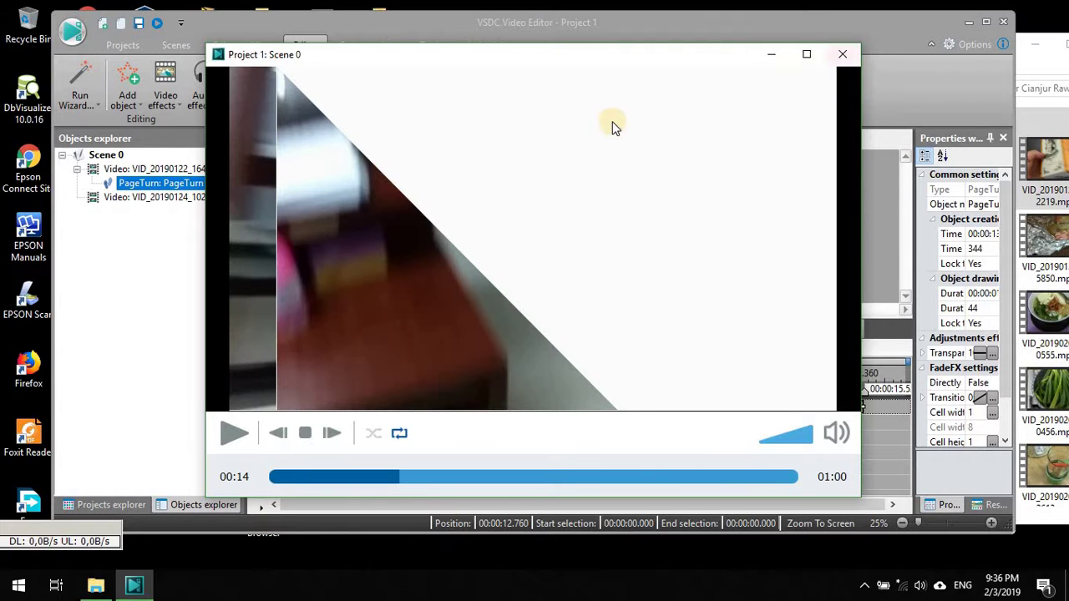
left_click(844, 55)
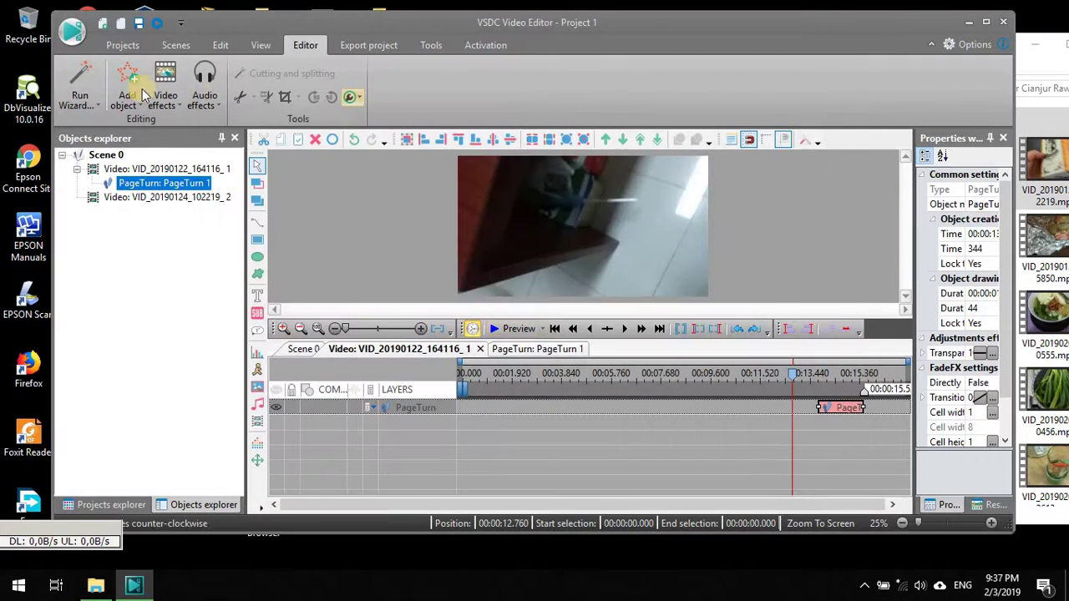
left_click(170, 106)
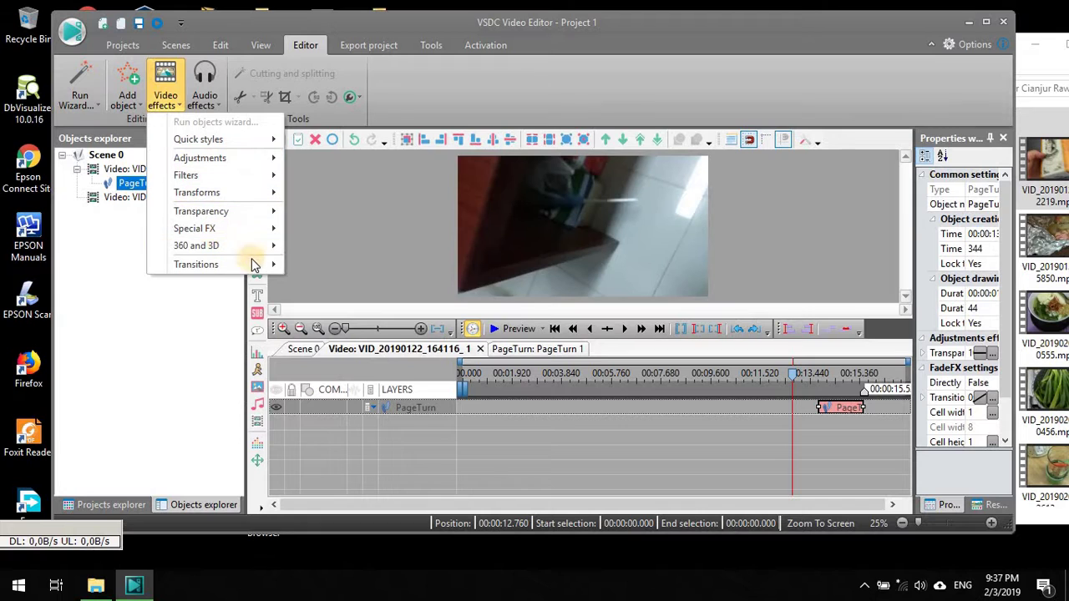
mouse_move(273, 267)
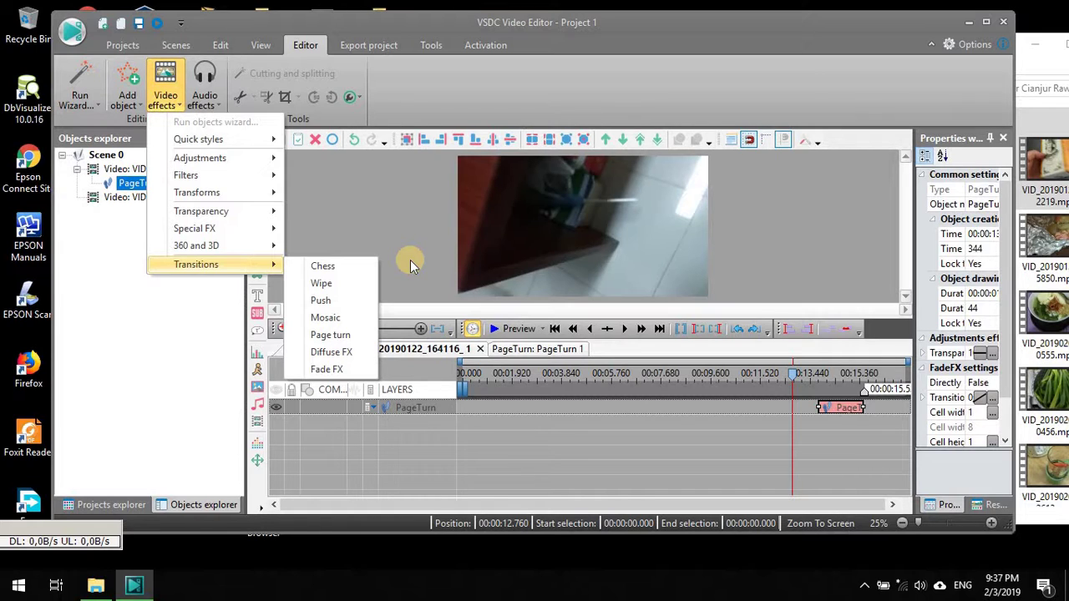
left_click(865, 583)
left_click(900, 558)
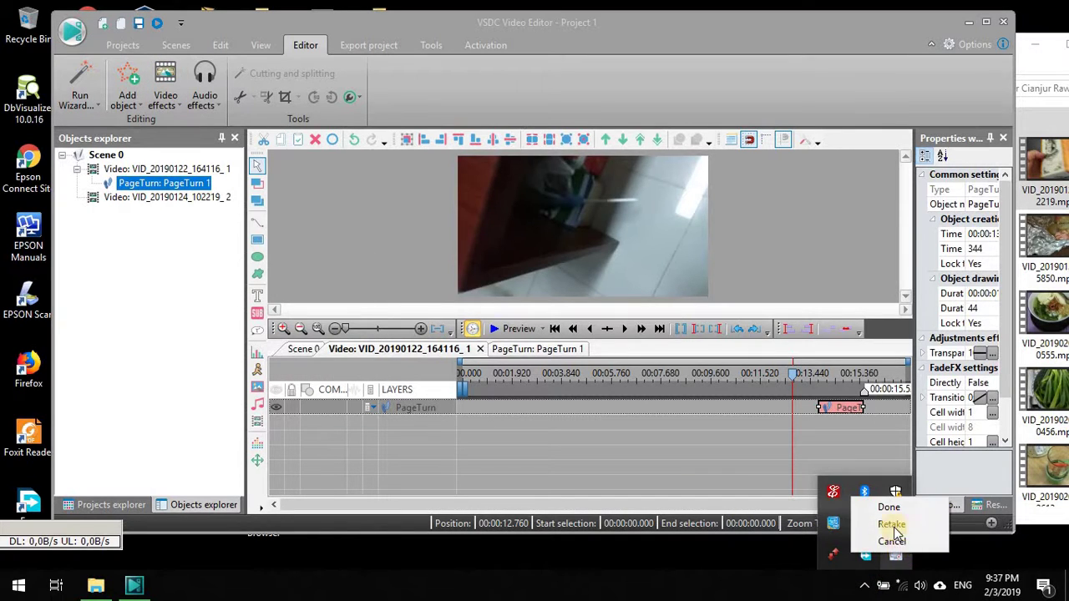